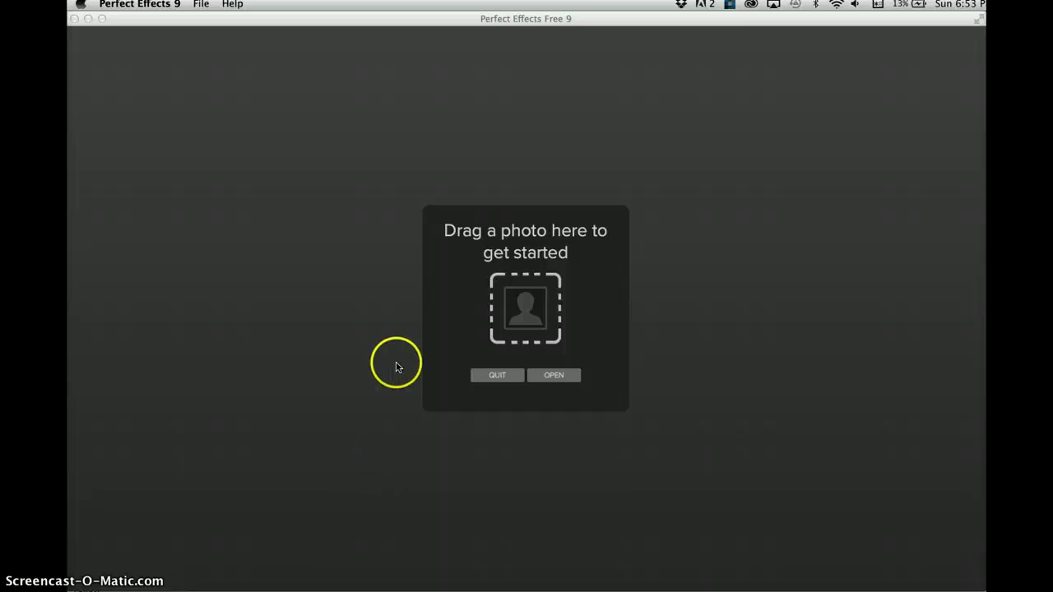
Open the photo P1010024.JPG from the Imagery folder.
click(557, 376)
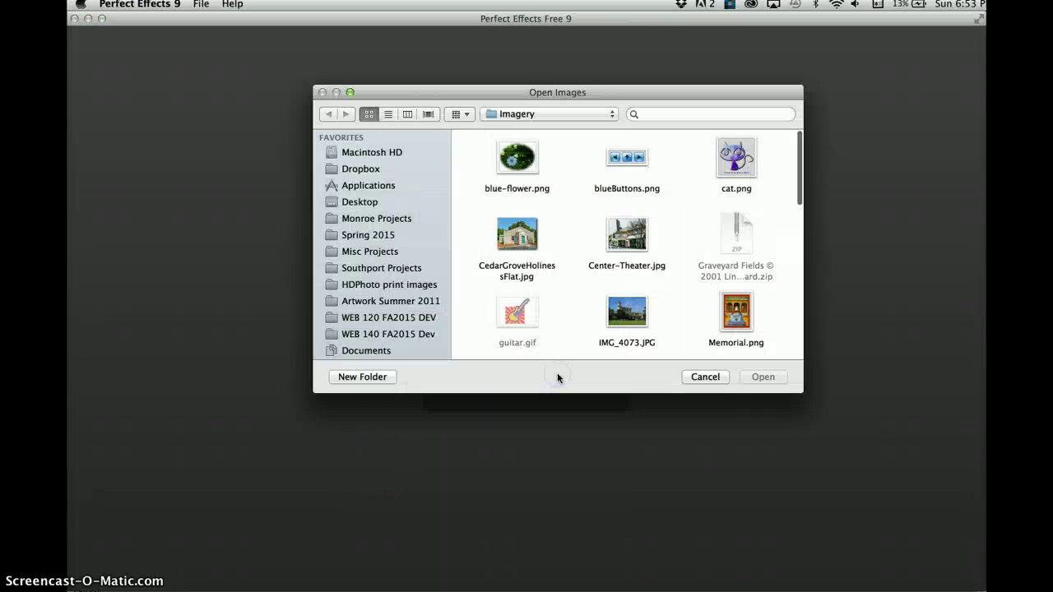
scroll(553, 303, down, 5)
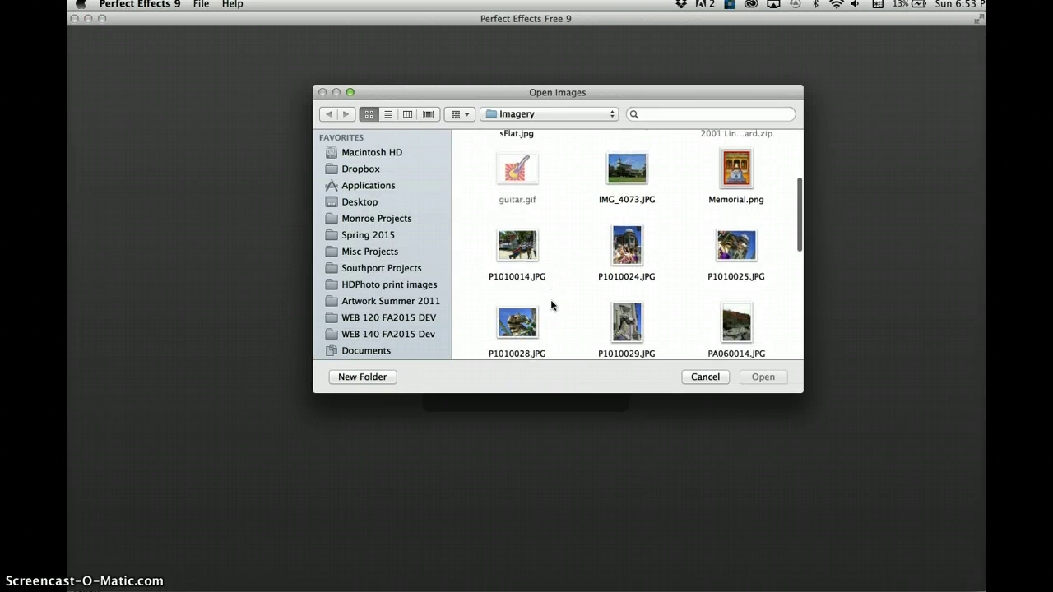
click(625, 245)
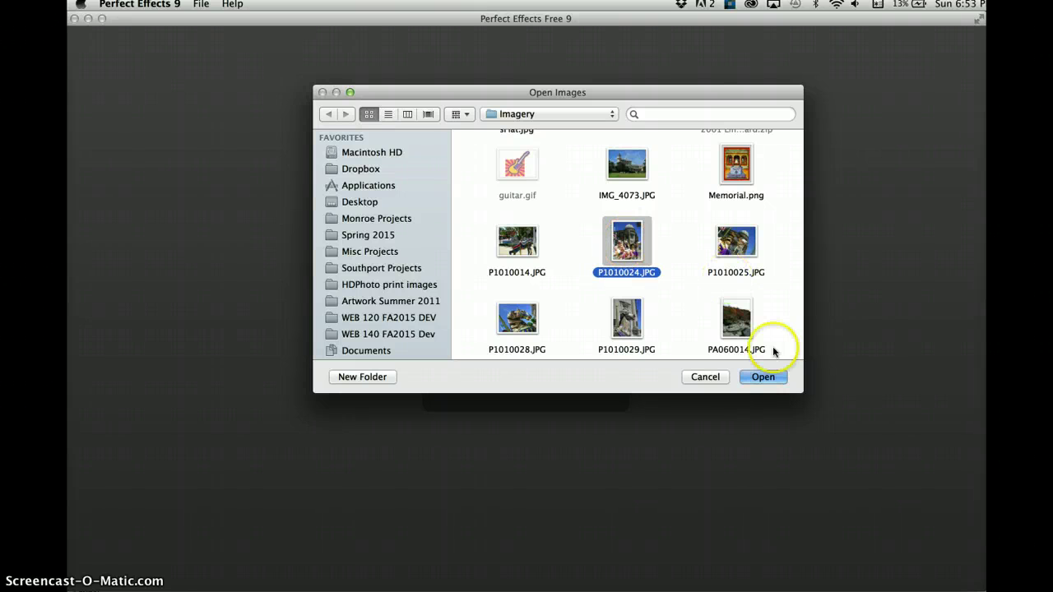
click(763, 378)
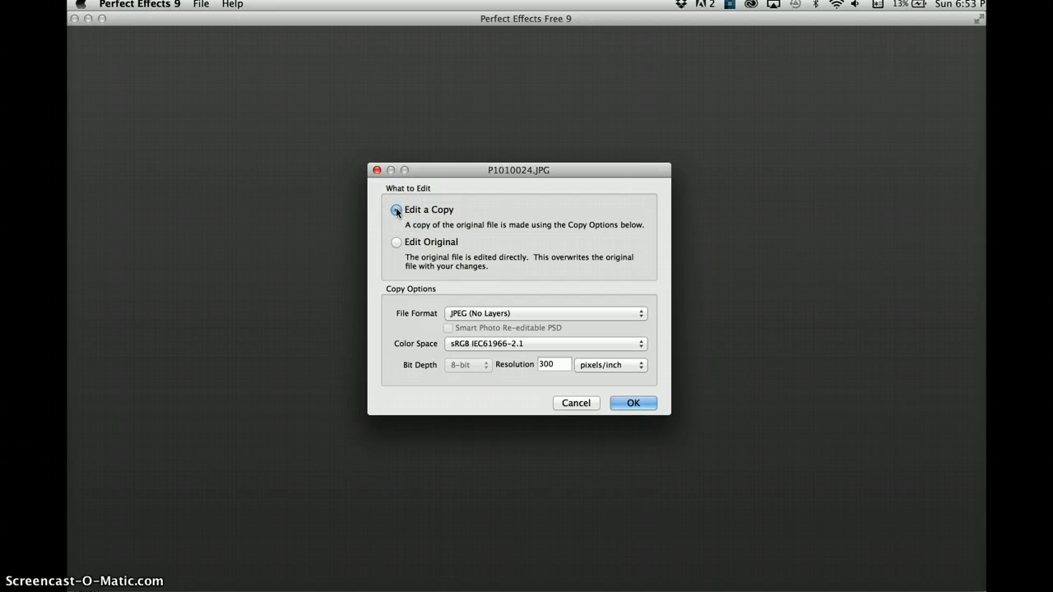
Create an editable copy of the photo in JPEG (No Layers) format at 300 pixels/inch.
click(485, 313)
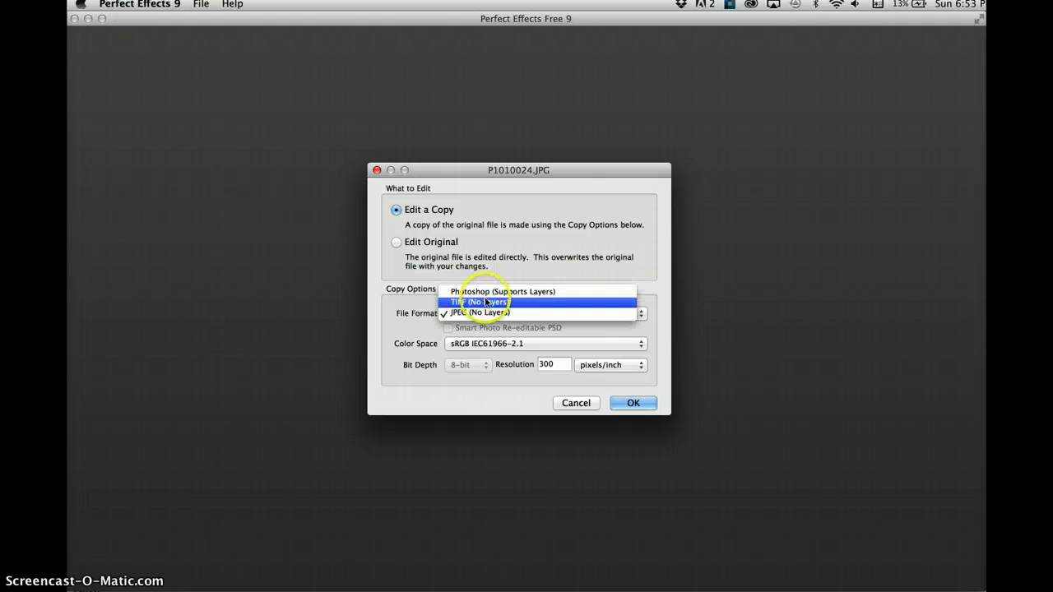
click(492, 317)
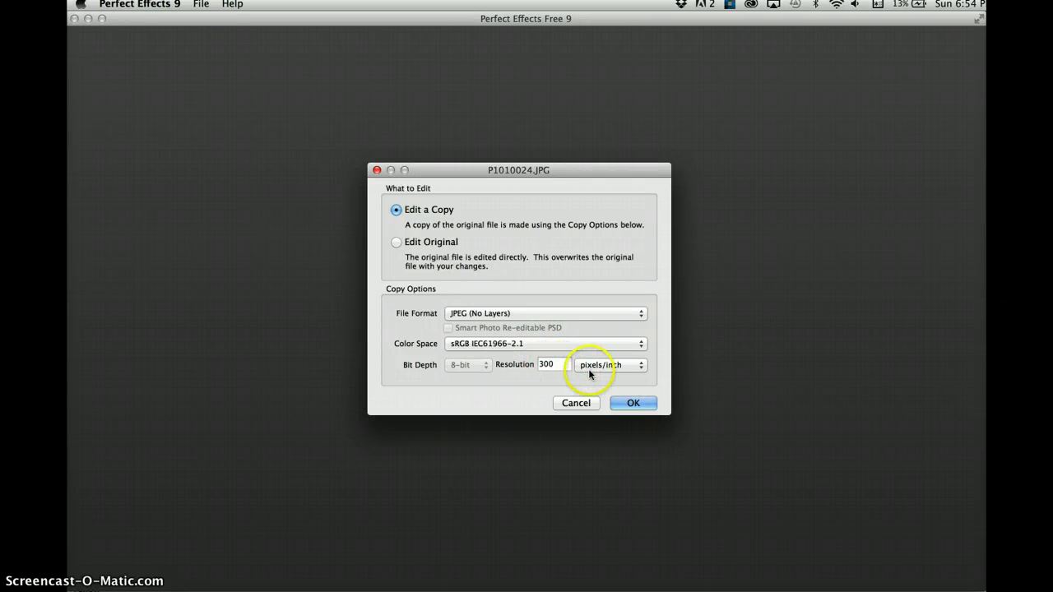
click(556, 362)
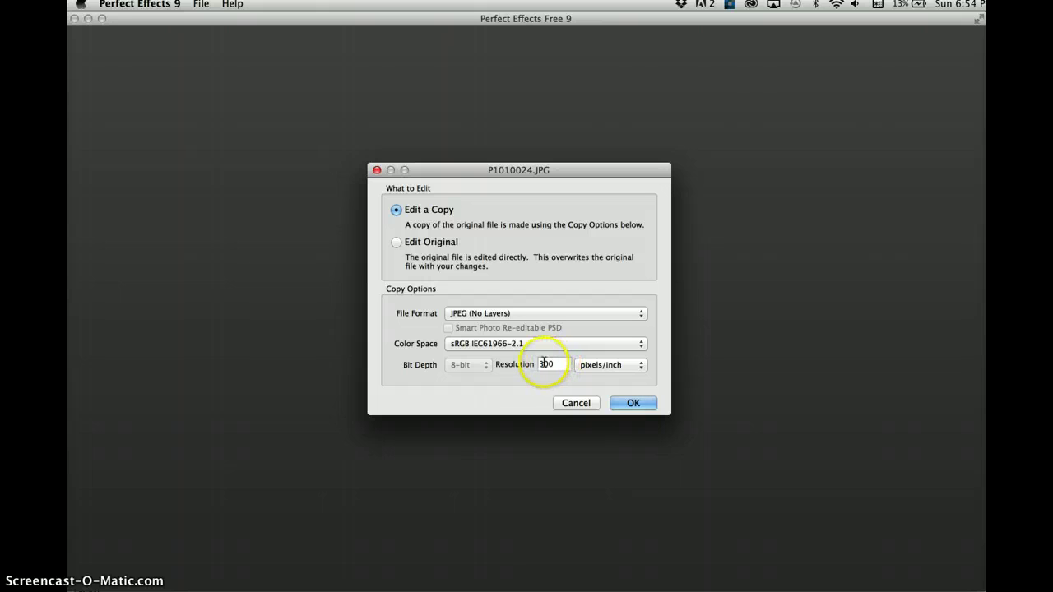
click(634, 404)
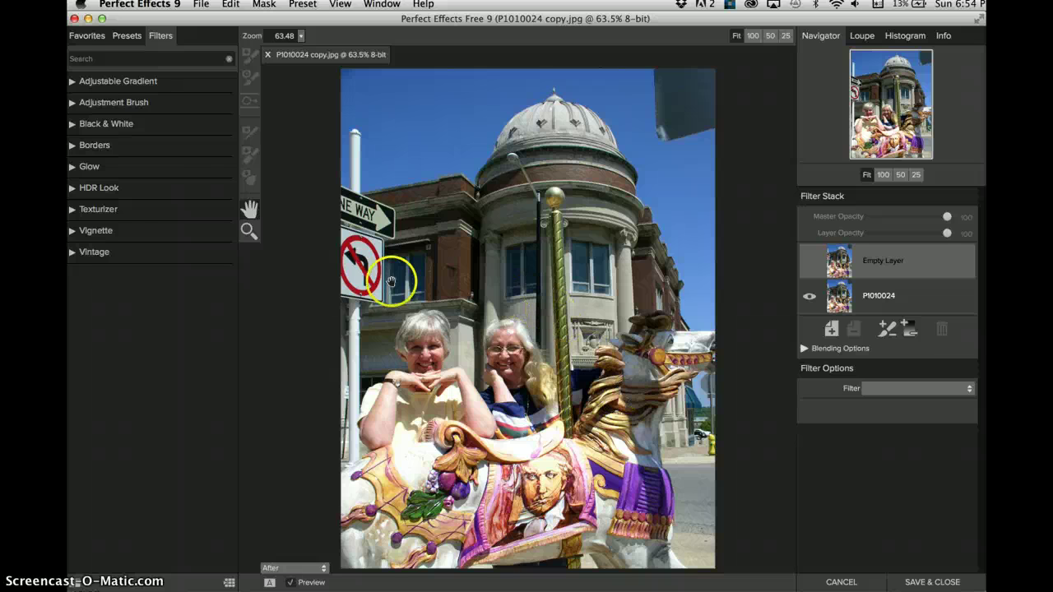
Look through the favorite looks, the Hipster and Darkroom preset categories, and the list of filters.
click(86, 37)
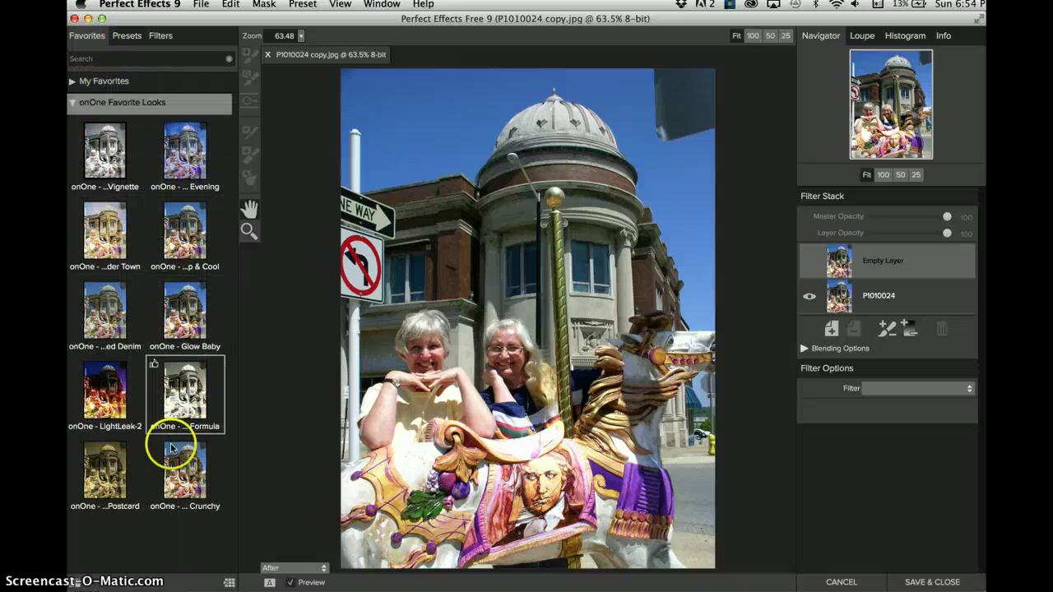
click(125, 35)
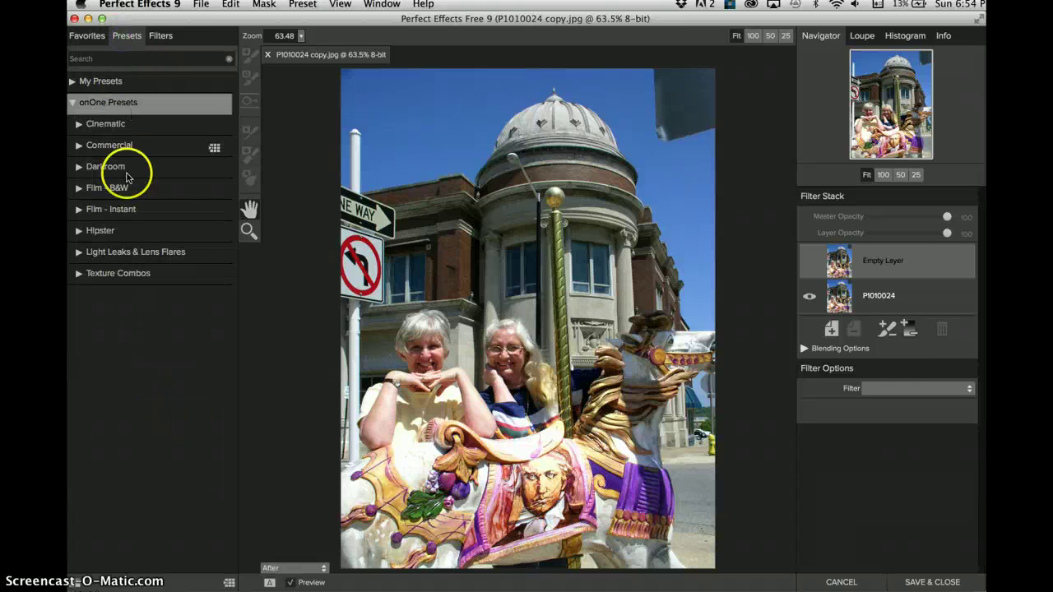
click(79, 233)
click(78, 234)
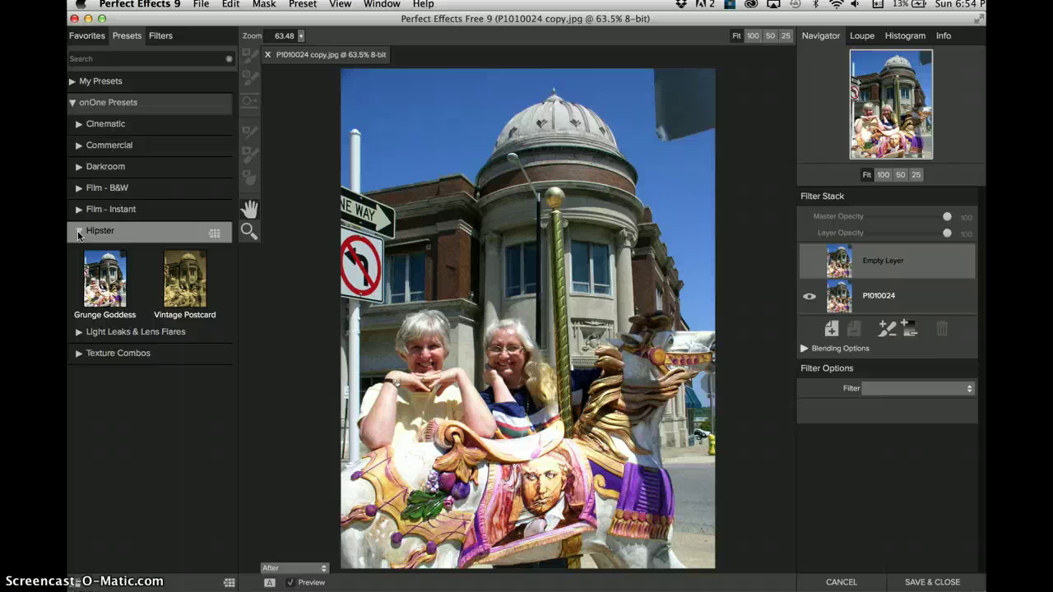
click(79, 234)
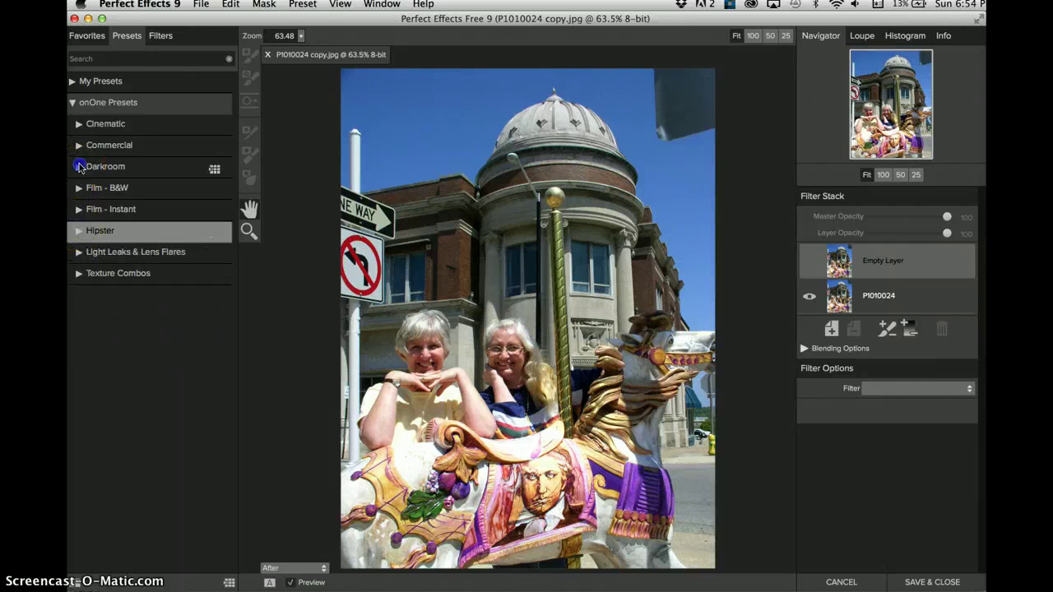
click(80, 167)
click(80, 168)
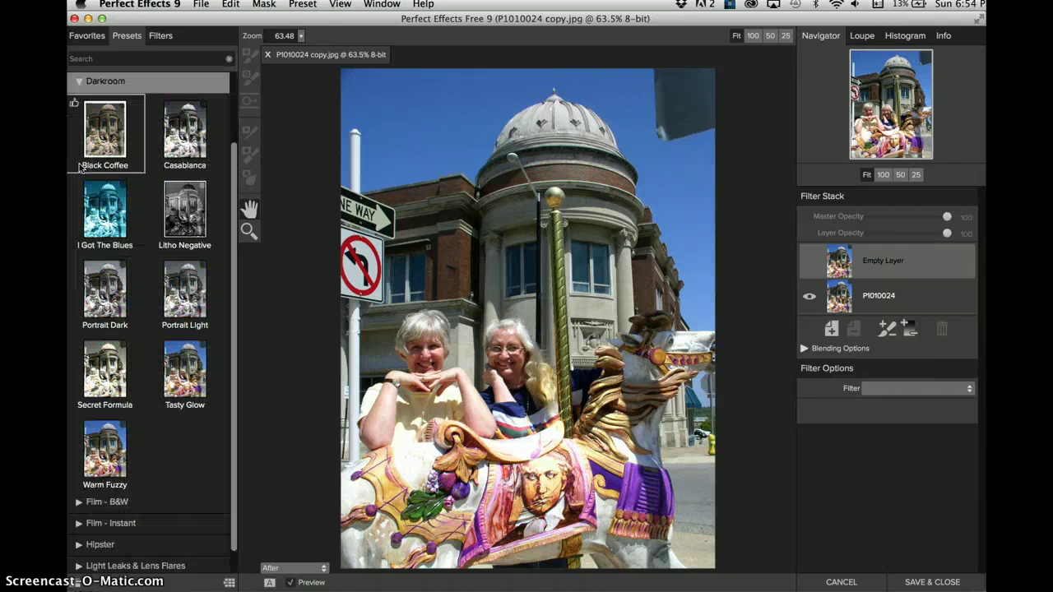
click(81, 83)
click(159, 35)
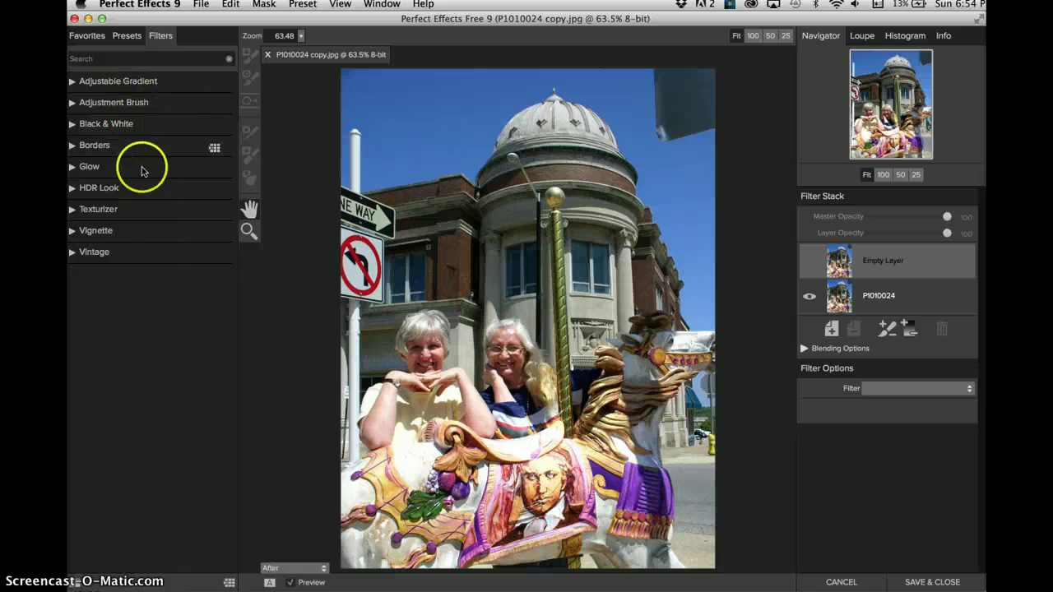
click(124, 36)
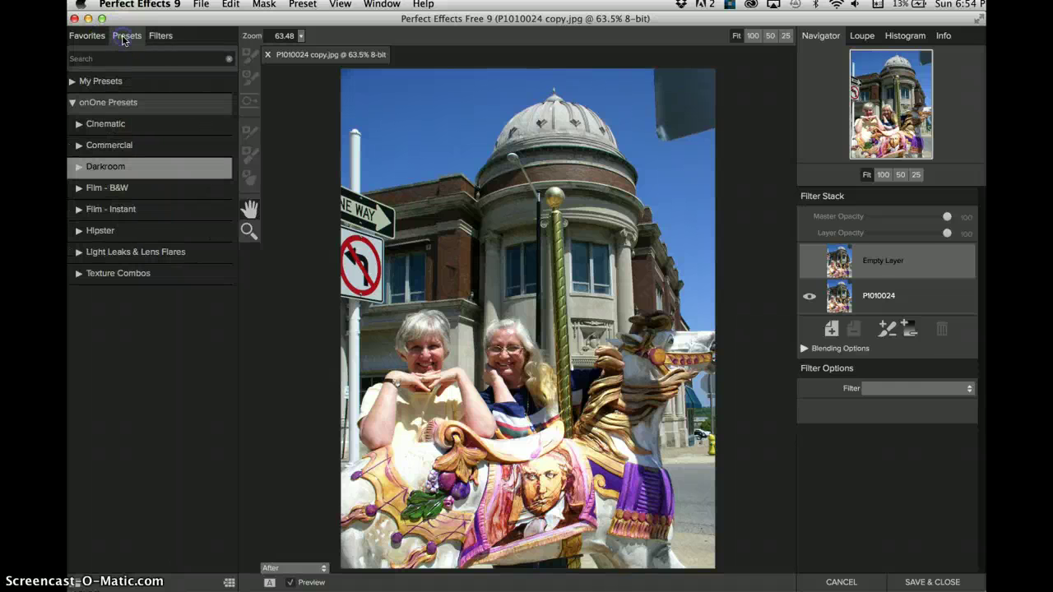
click(161, 37)
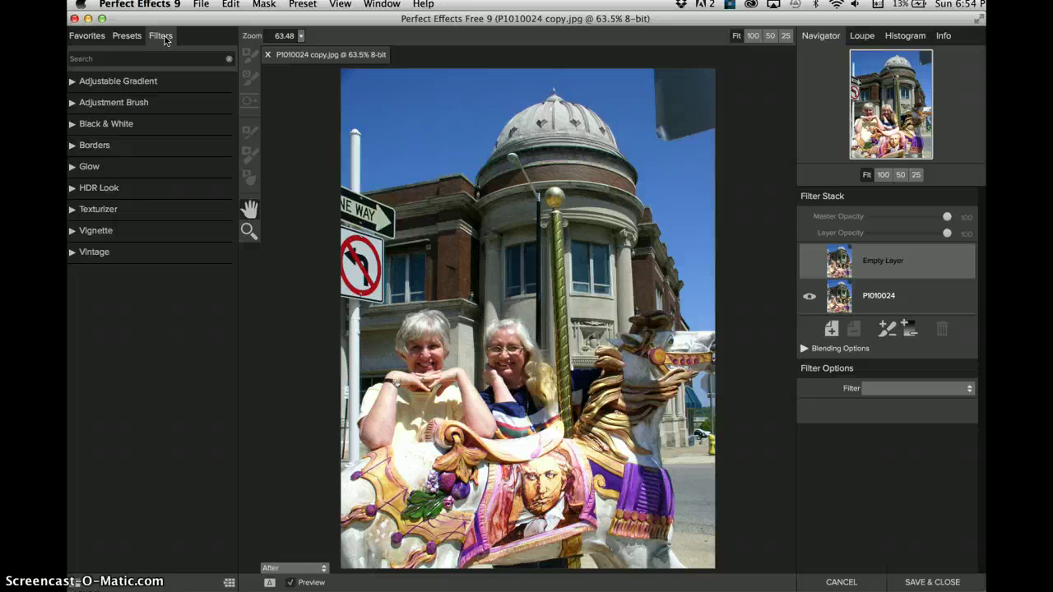
Examine the photo with the loupe and histogram, check color values across it, and return to the navigator view.
click(860, 37)
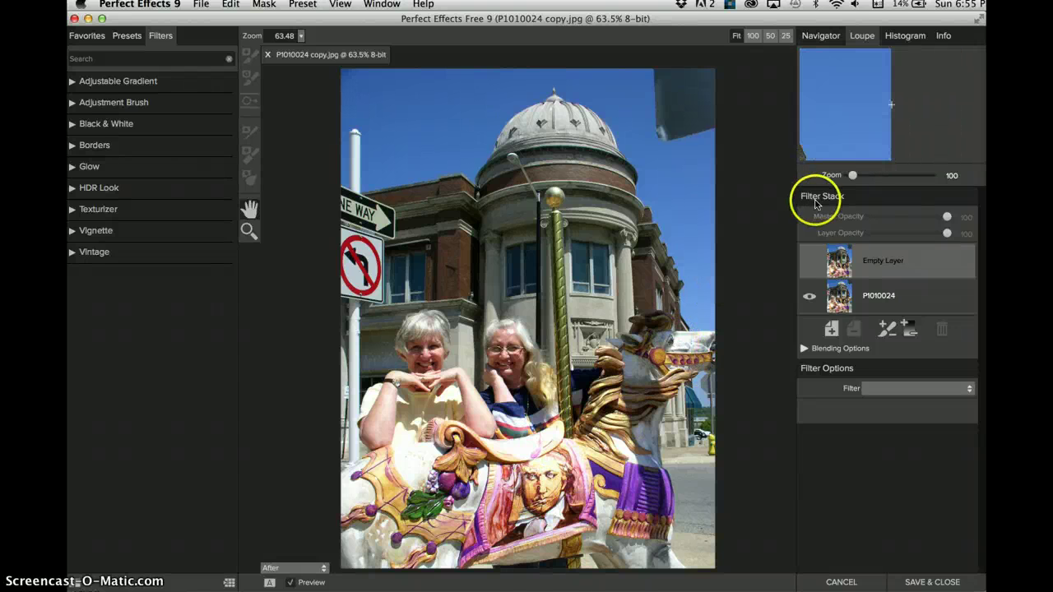
click(906, 36)
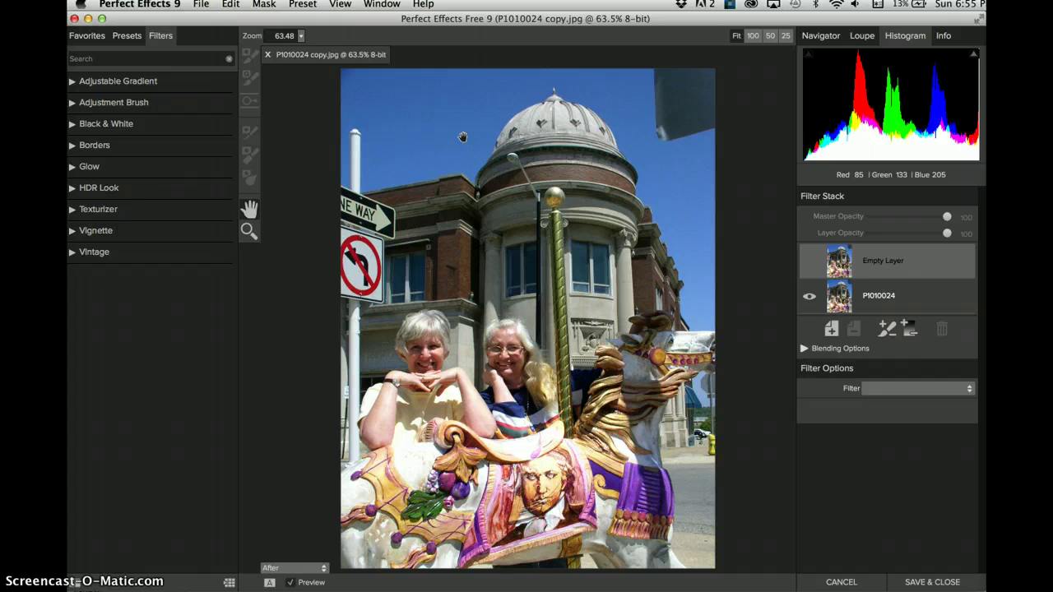
drag(463, 189, 507, 338)
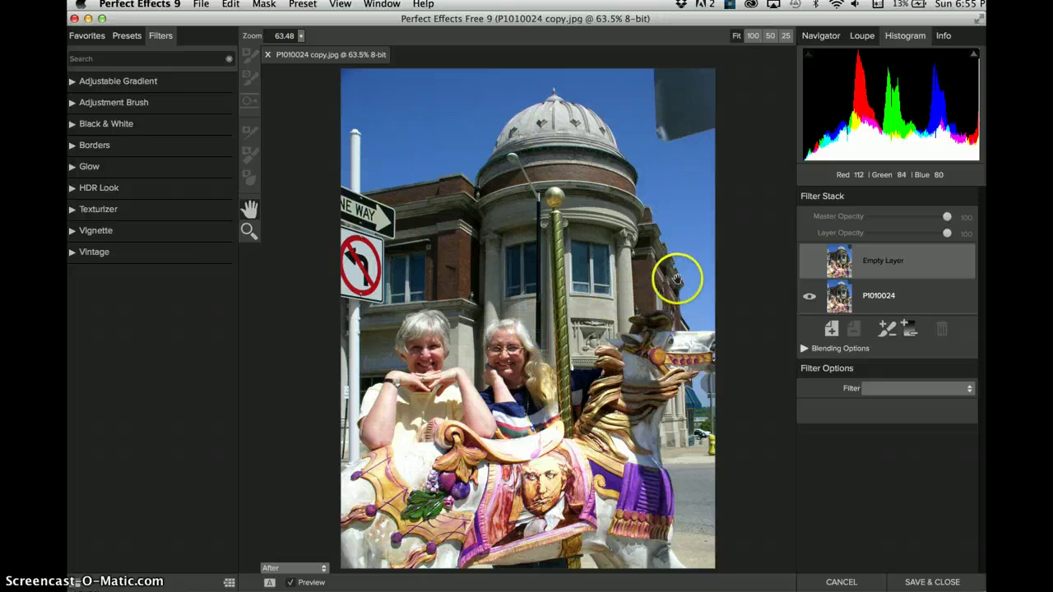
click(820, 36)
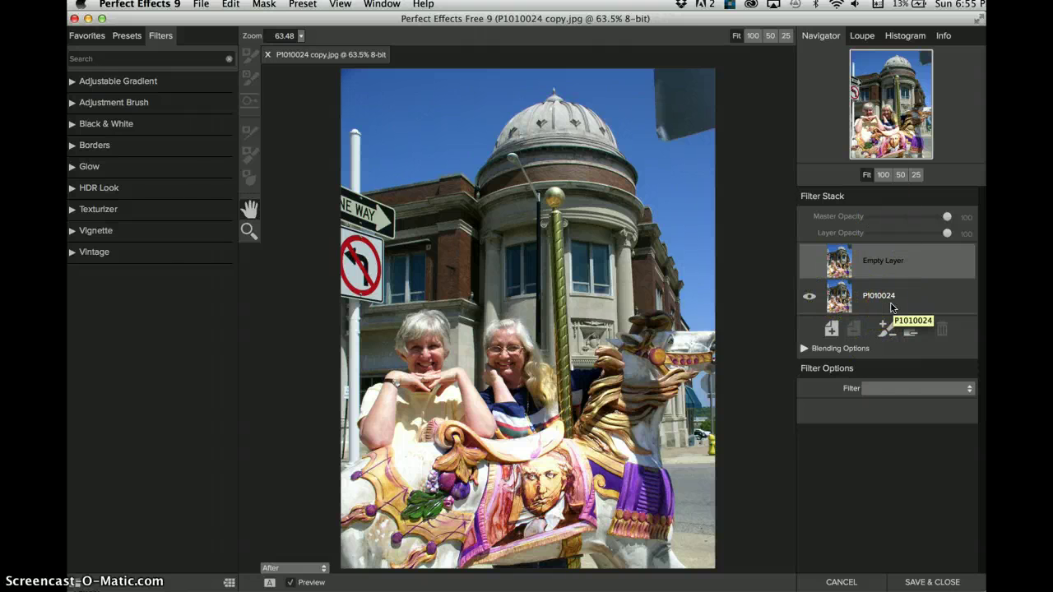
Apply the Crunchy look from the onOne favorite looks to the photo.
click(883, 263)
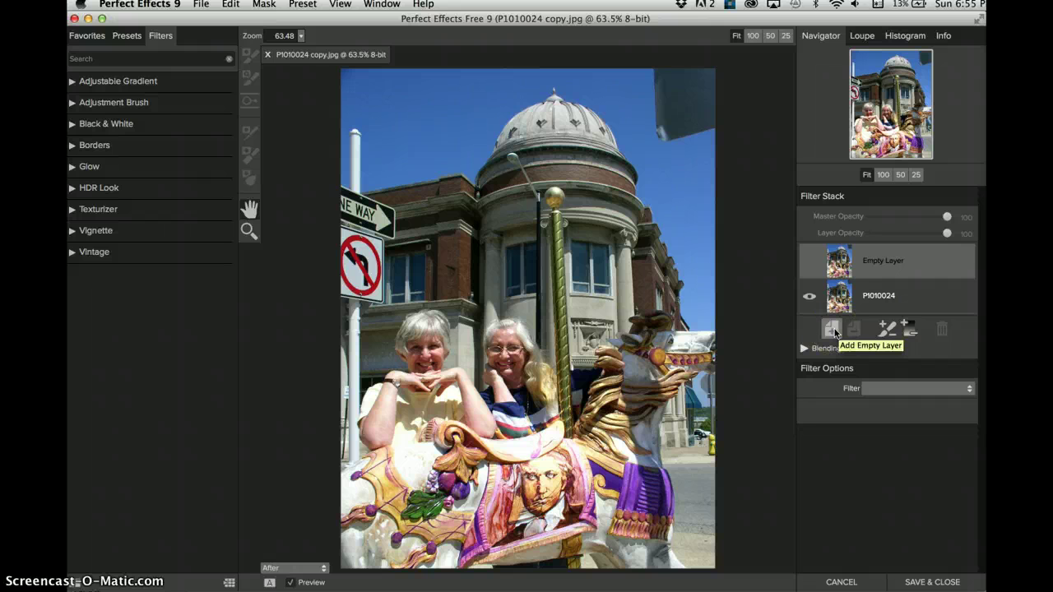
click(79, 39)
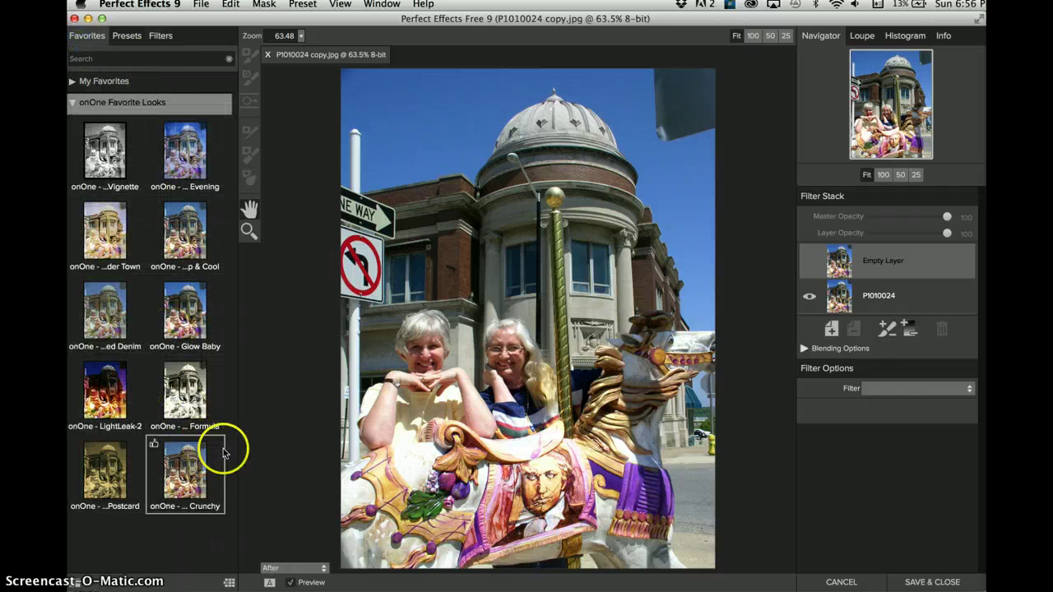
click(186, 469)
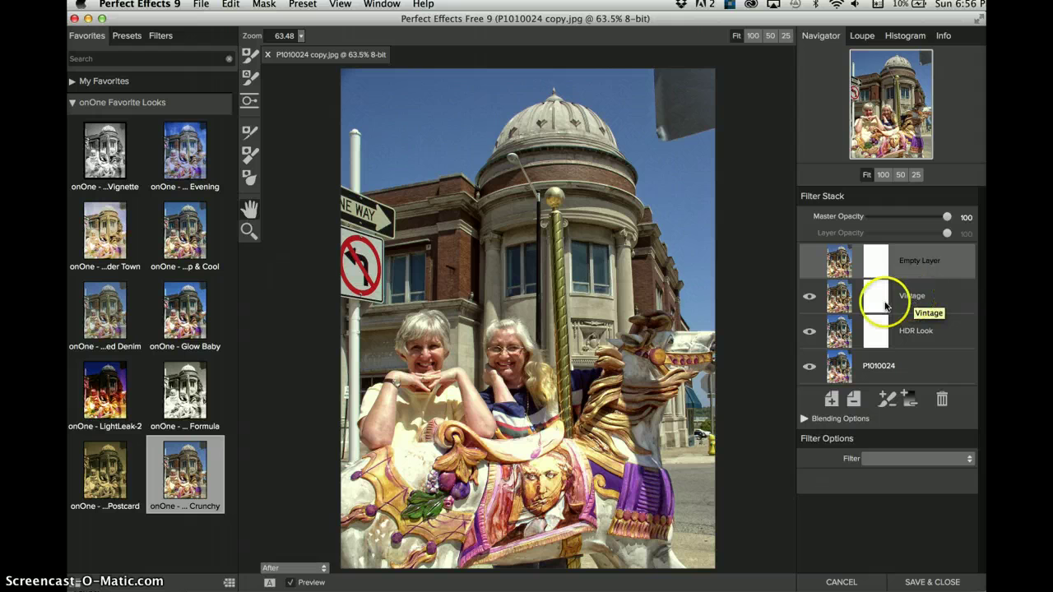
Toggle the visibility of the Vintage and HDR Look layers to compare each one's effect on the photo.
click(810, 298)
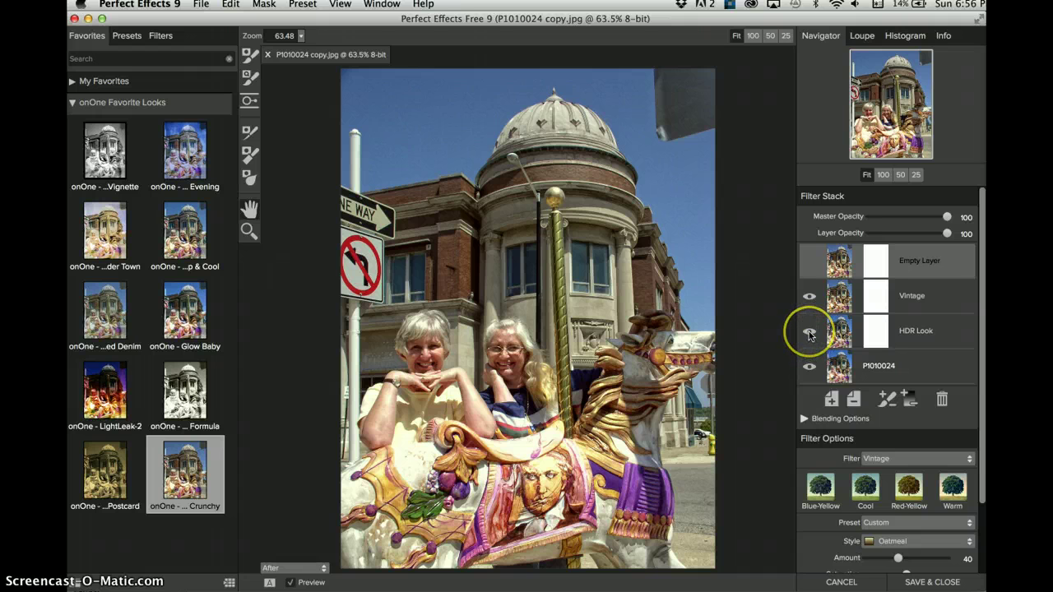
click(810, 332)
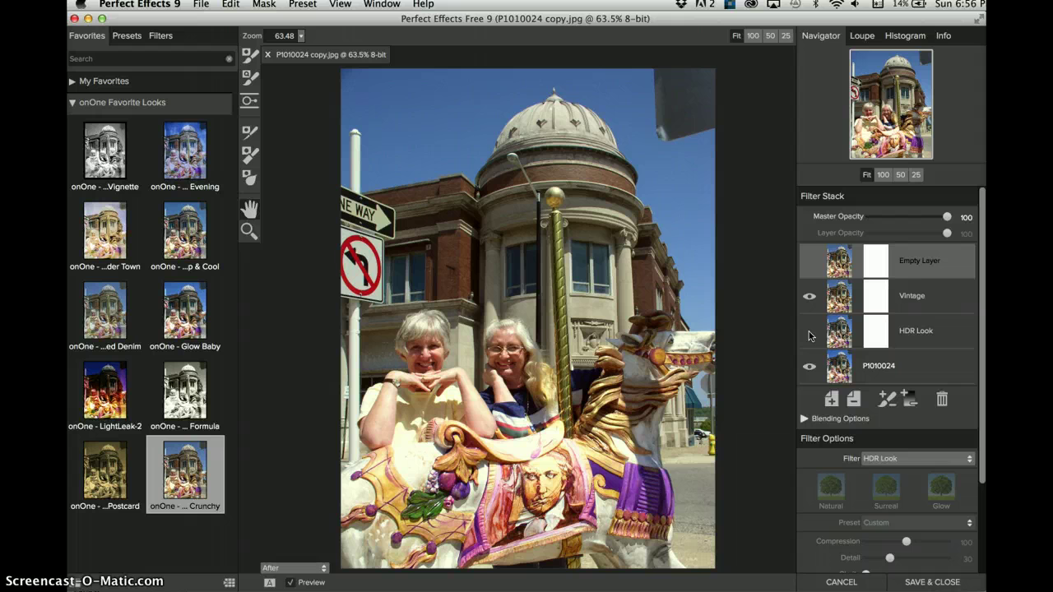
click(810, 332)
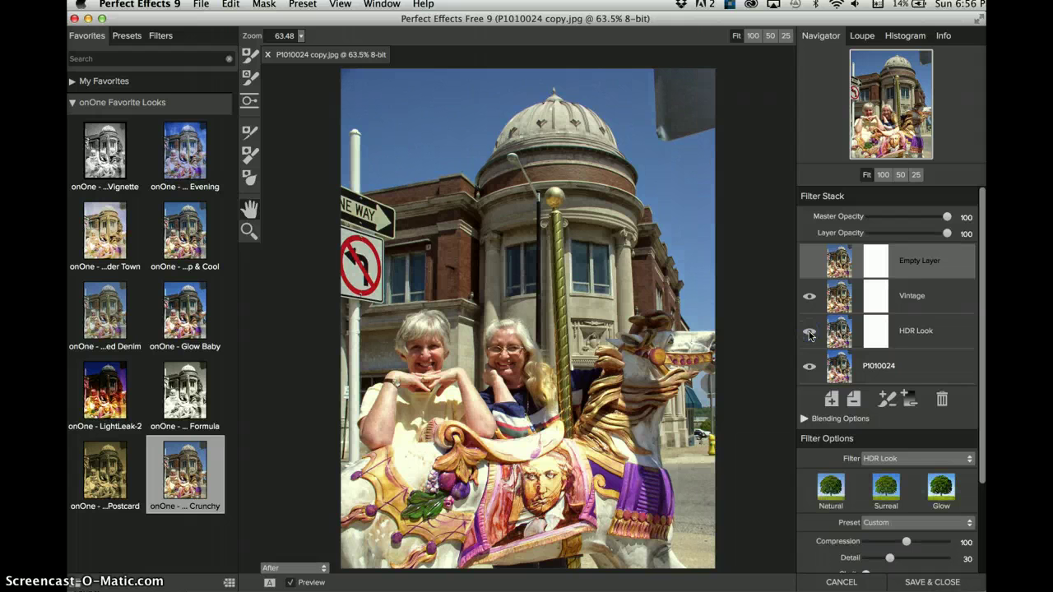
click(810, 331)
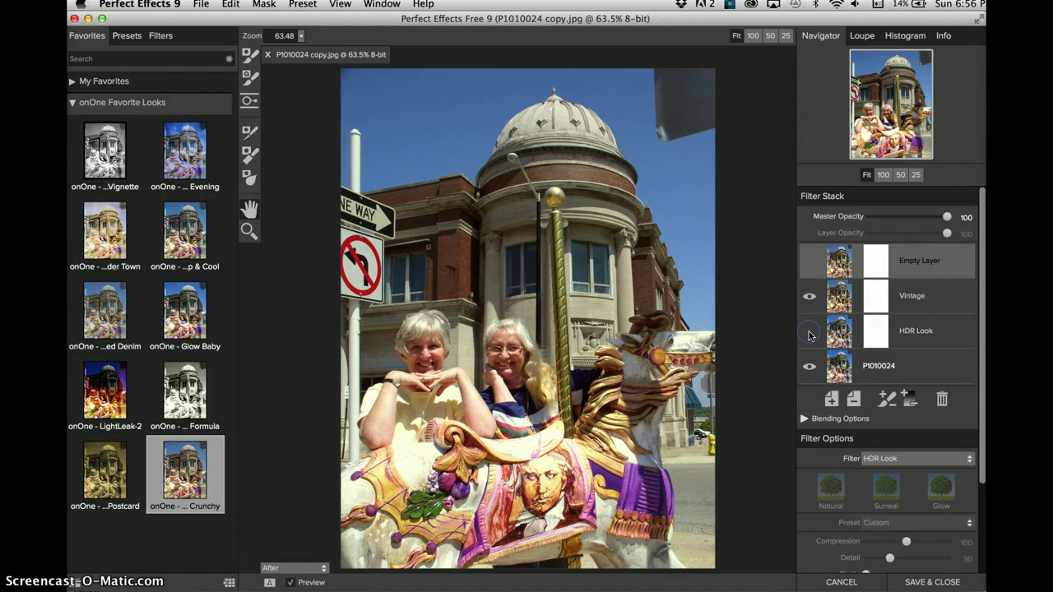
click(809, 333)
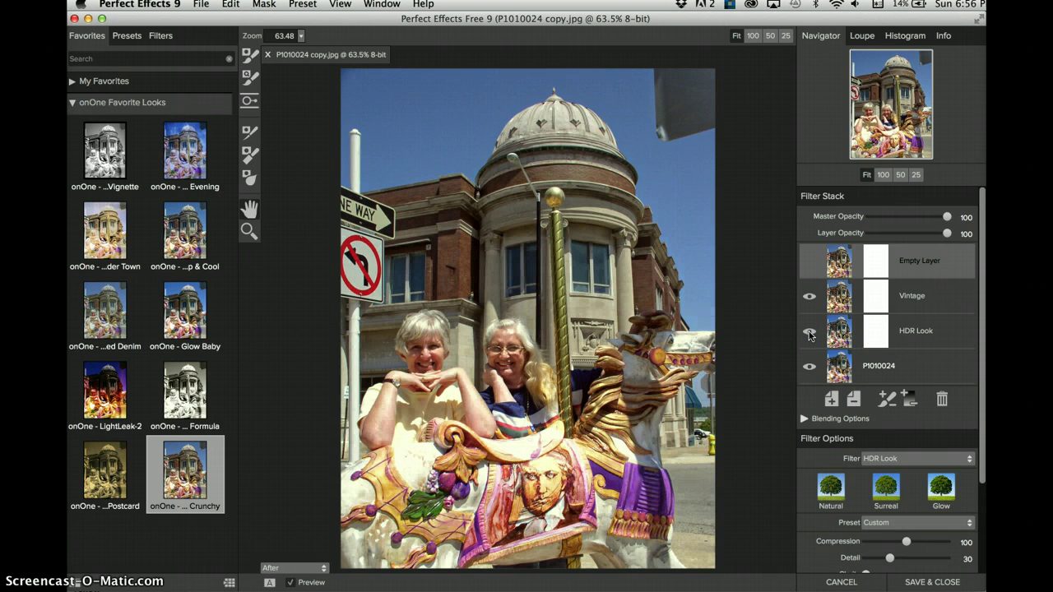
Delete the Vintage and HDR Look filter layers from the filter stack.
click(926, 301)
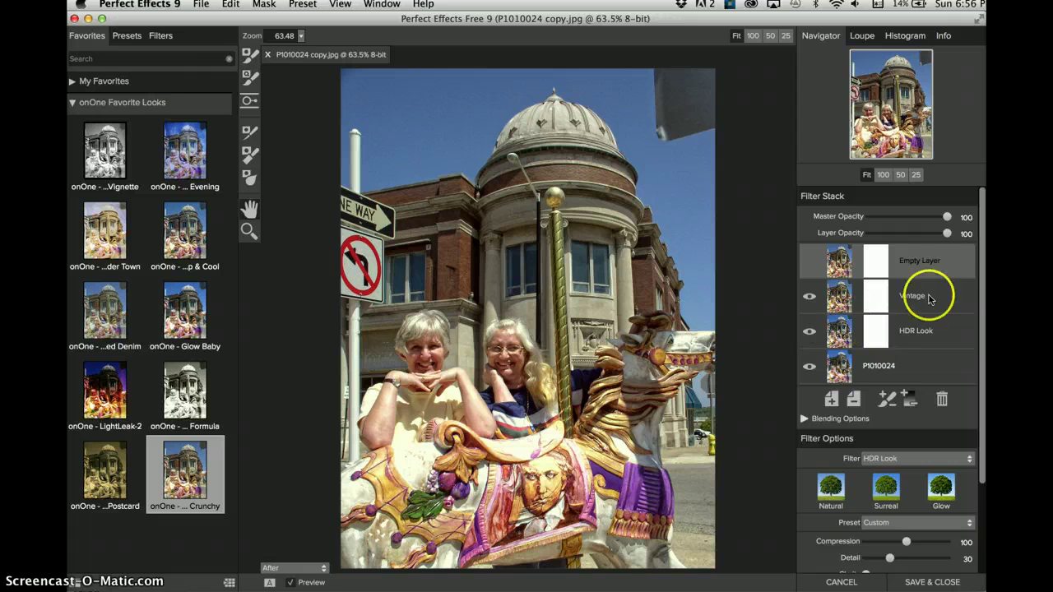
click(942, 401)
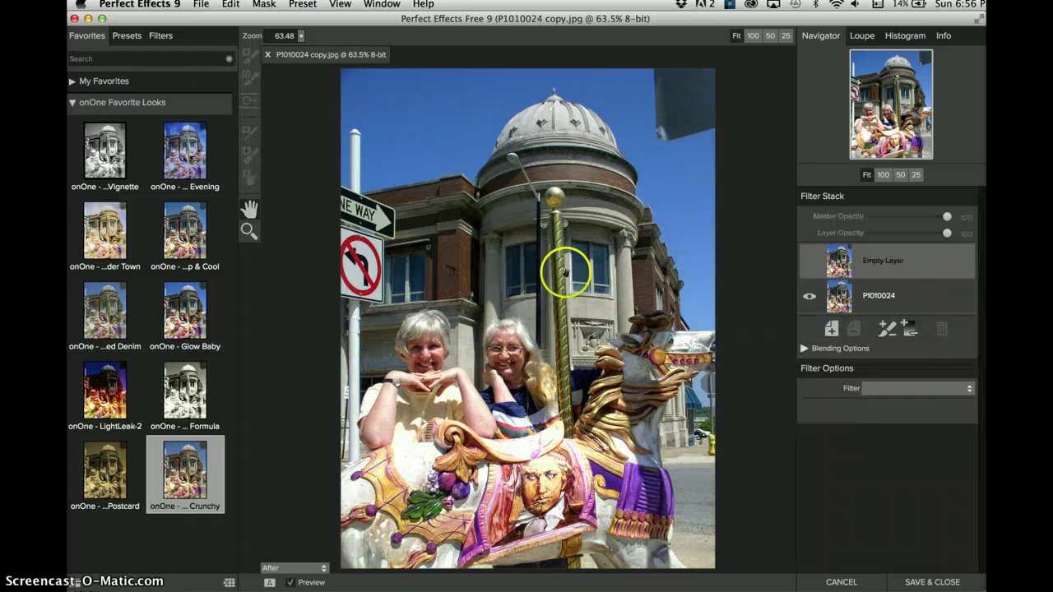
Browse the Texture Combos category of the onOne presets and collapse it again.
click(129, 36)
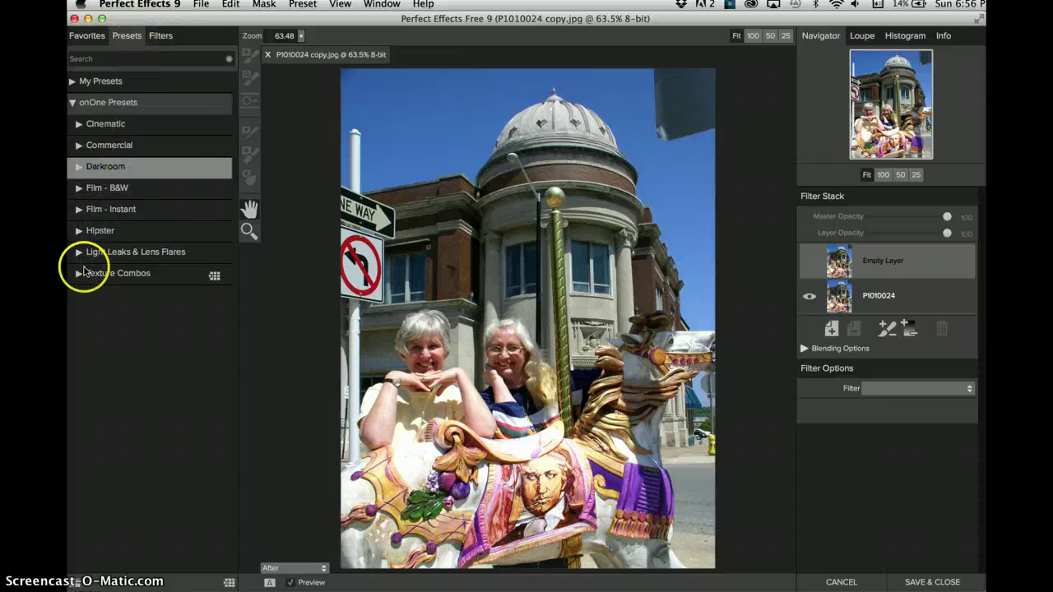
click(77, 275)
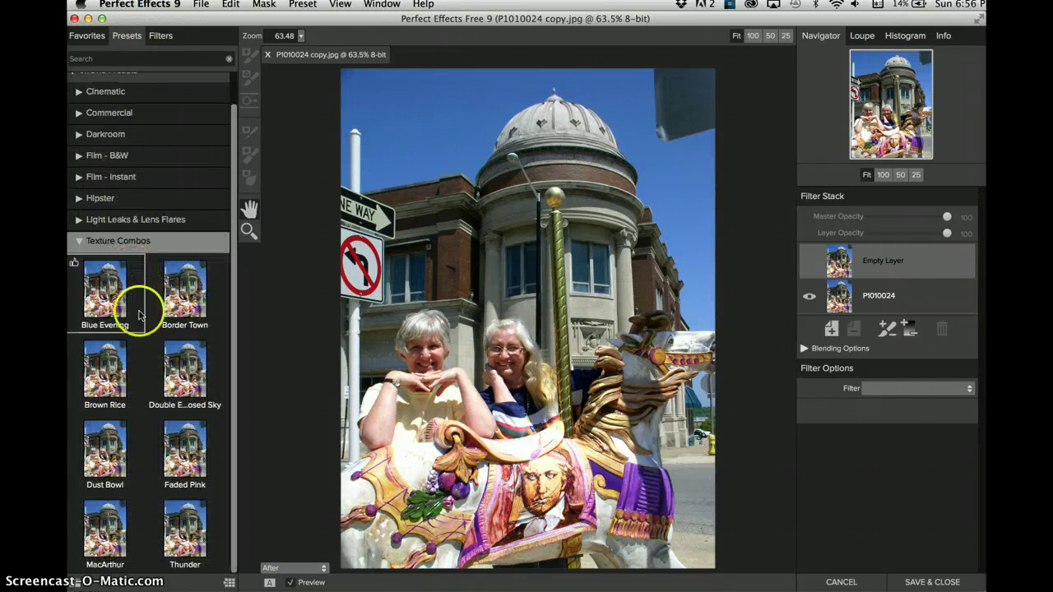
scroll(138, 329, up, 2)
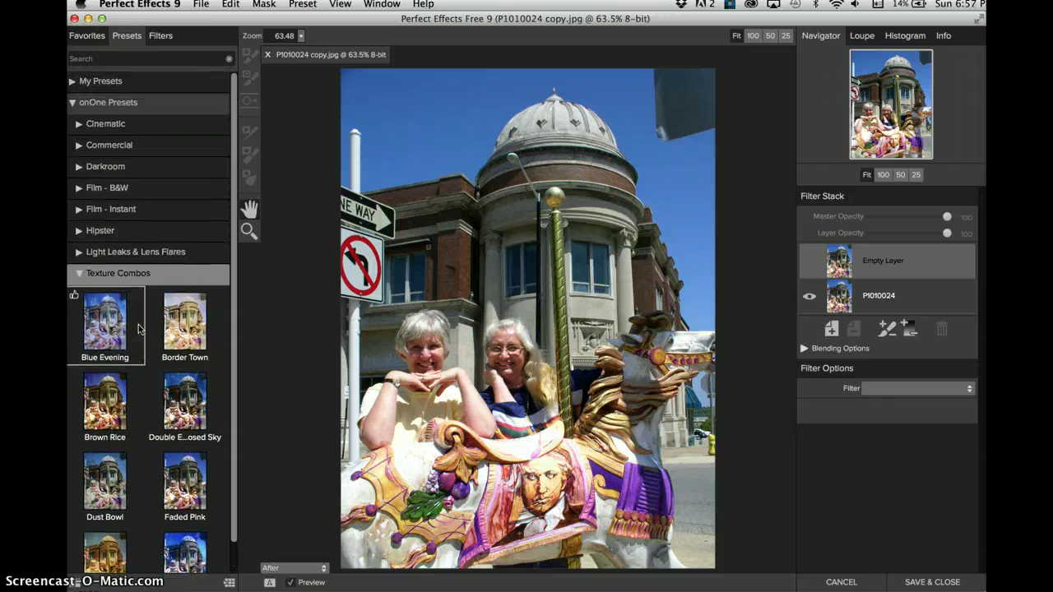
click(79, 274)
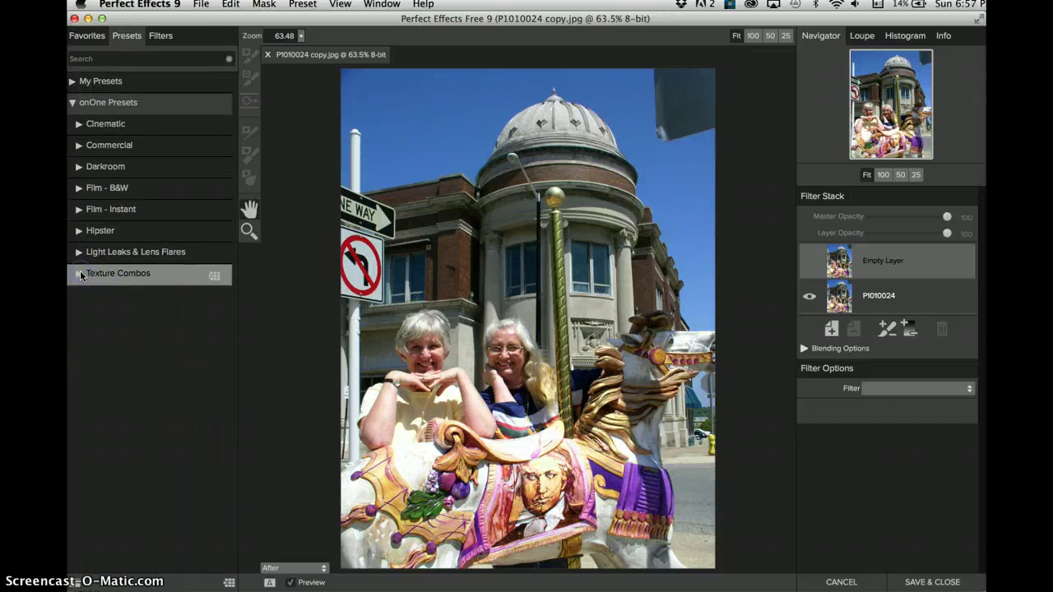
Apply the Faded Denim preset from the Commercial category of the onOne presets to the photo.
click(77, 146)
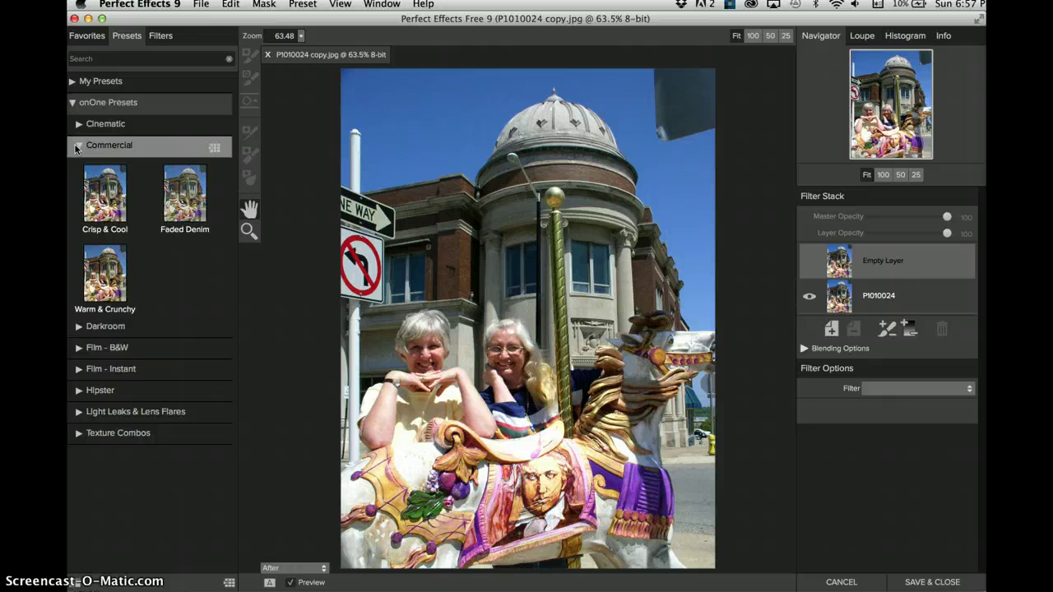
click(105, 200)
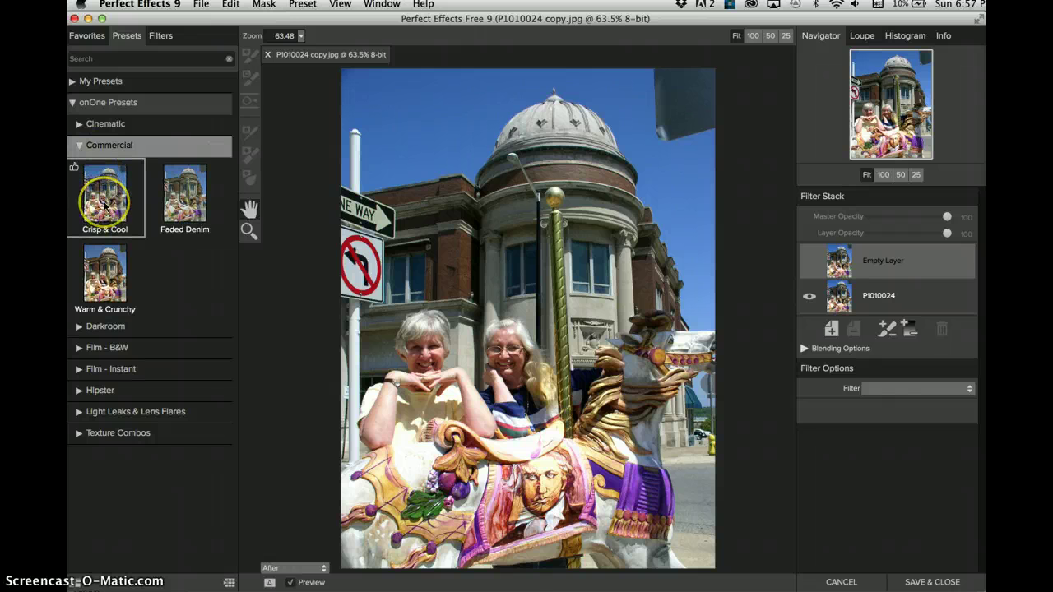
click(189, 201)
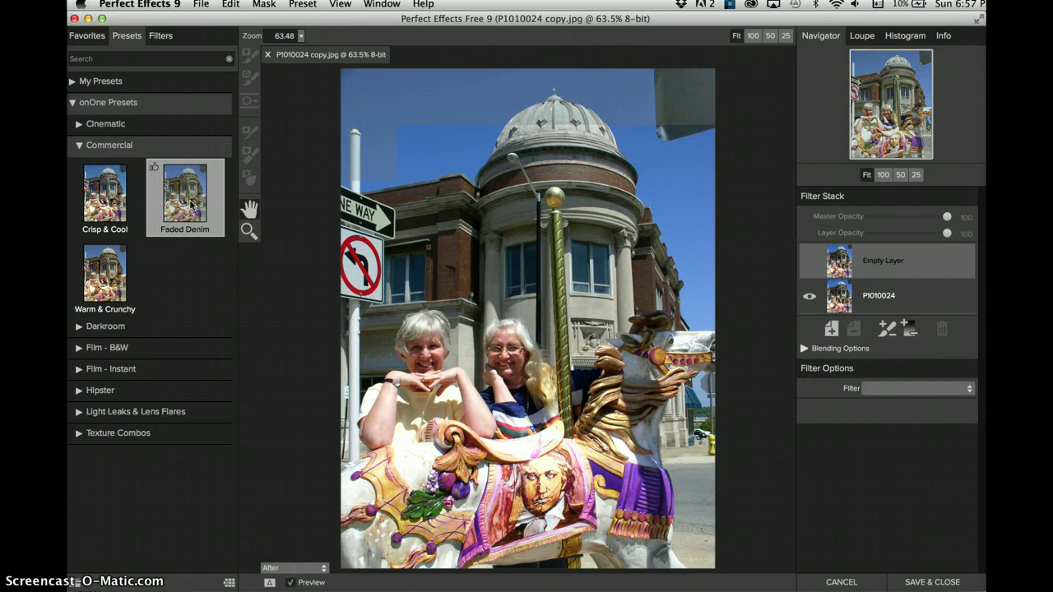
click(230, 214)
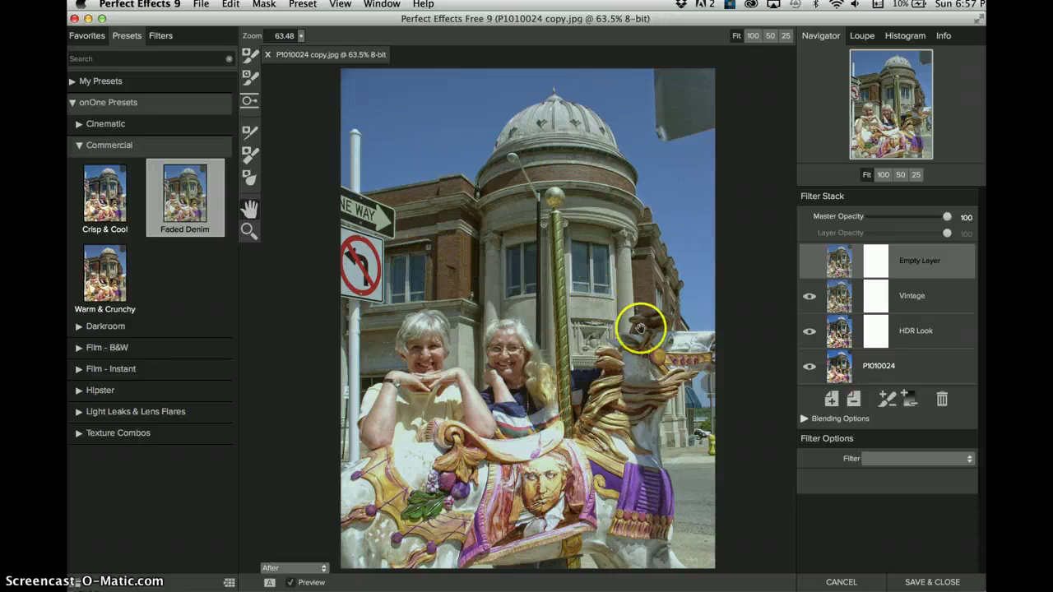
Hide and show the HDR Look layer and the Vintage layer in turn to compare their effects on the photo.
click(810, 331)
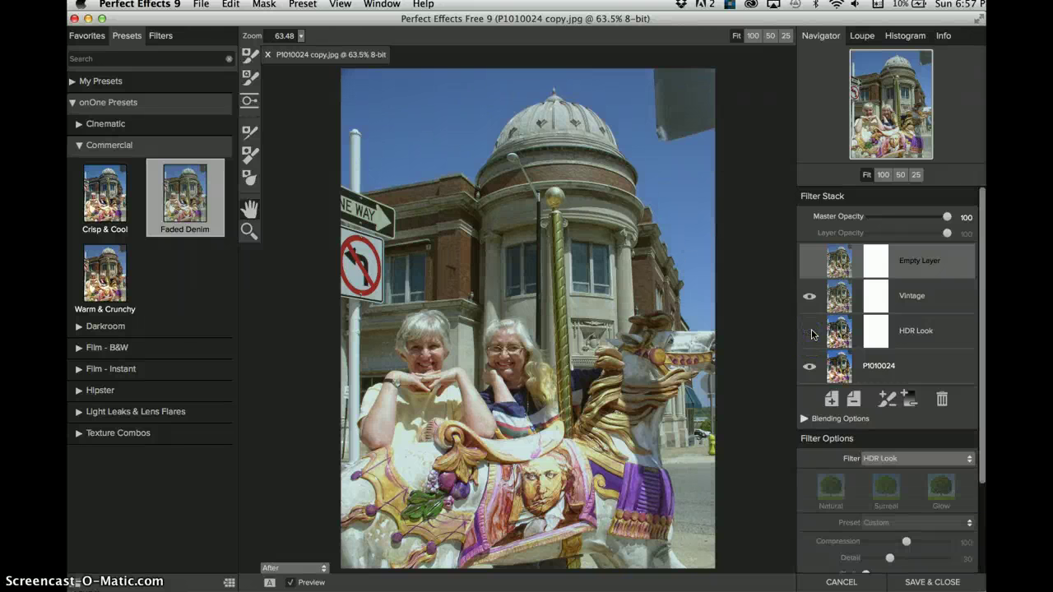
click(810, 332)
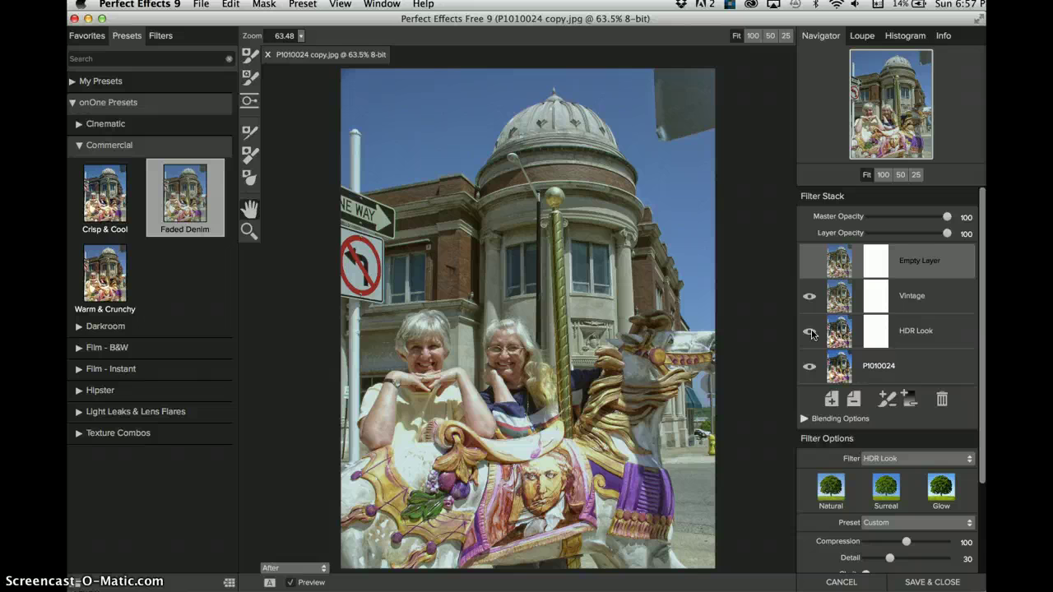
click(809, 299)
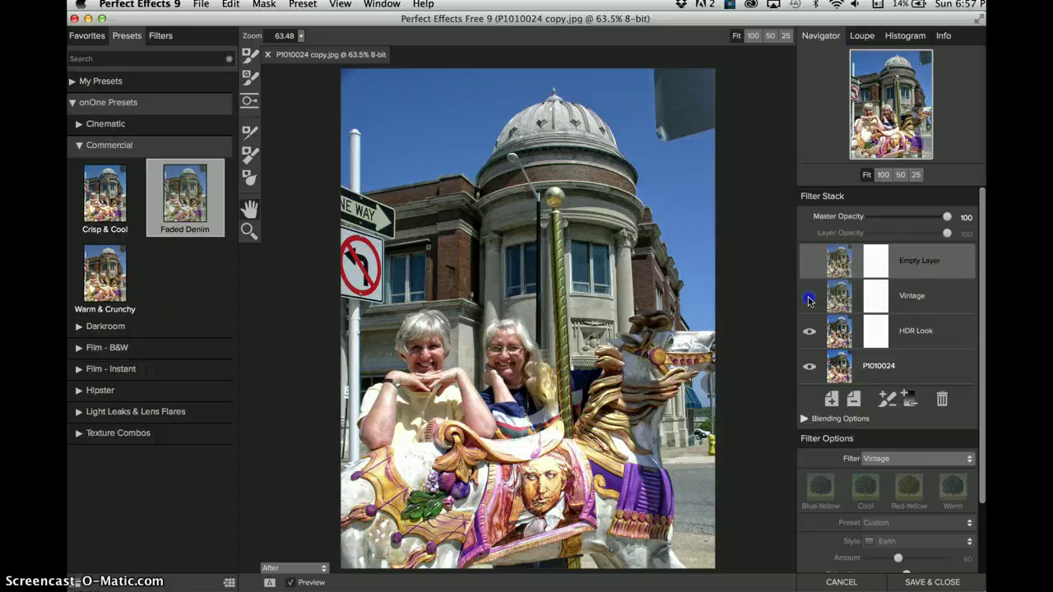
click(809, 299)
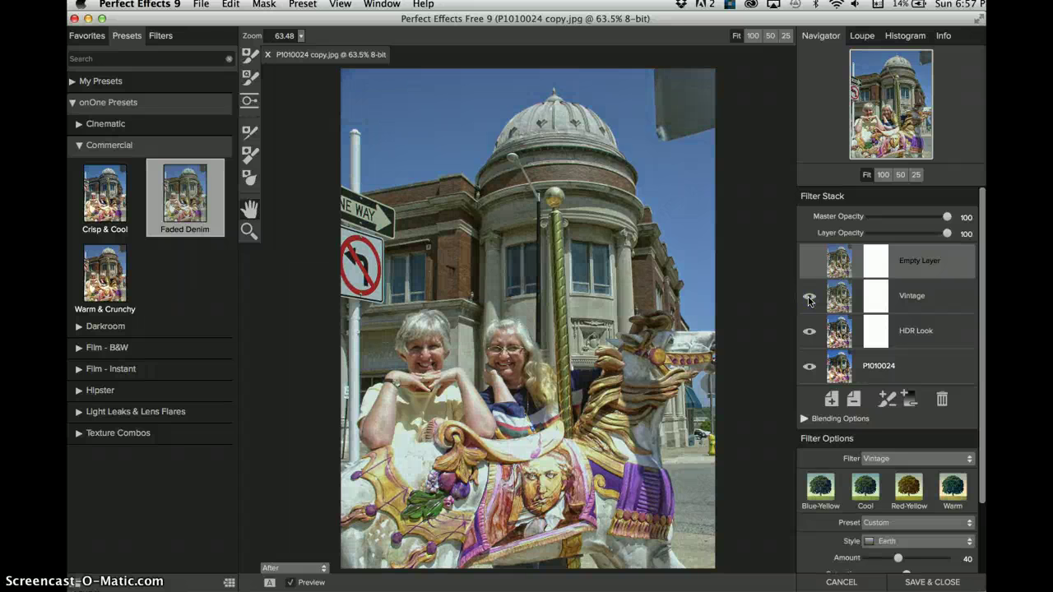
Delete the Faded Denim preset's Vintage and HDR Look layers from the filter stack.
drag(692, 333, 539, 379)
click(926, 296)
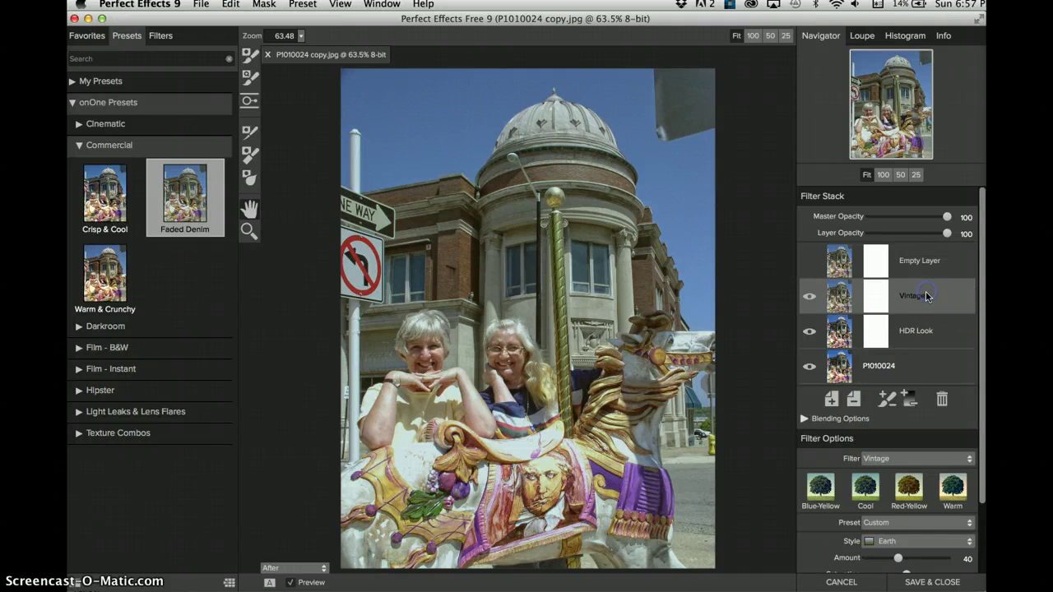
click(942, 399)
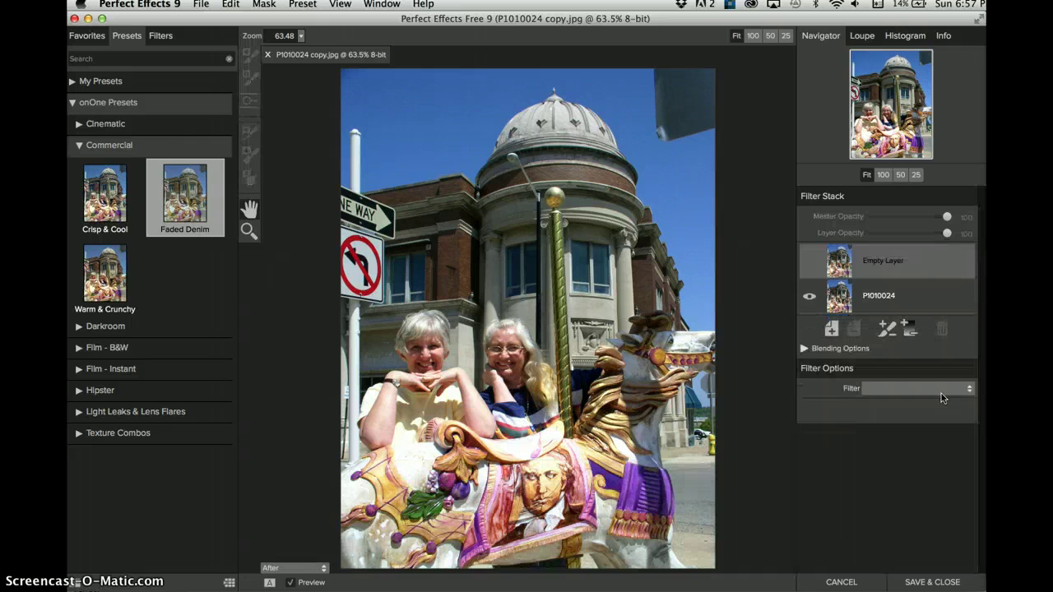
Add a Lighten adjustment brush layer to the photo from the Adjustment Brush filters.
click(160, 40)
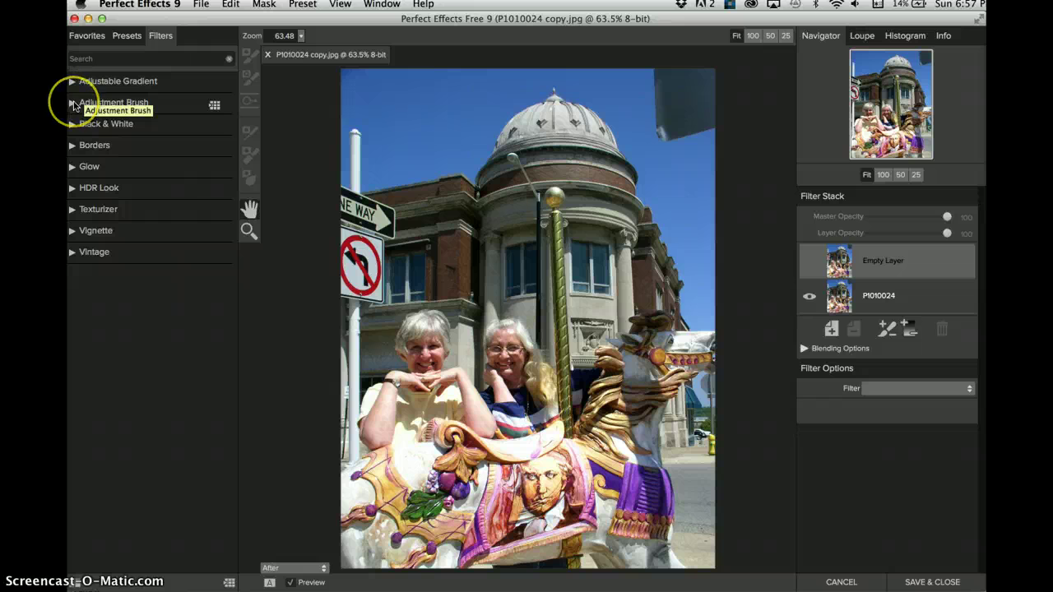
click(74, 105)
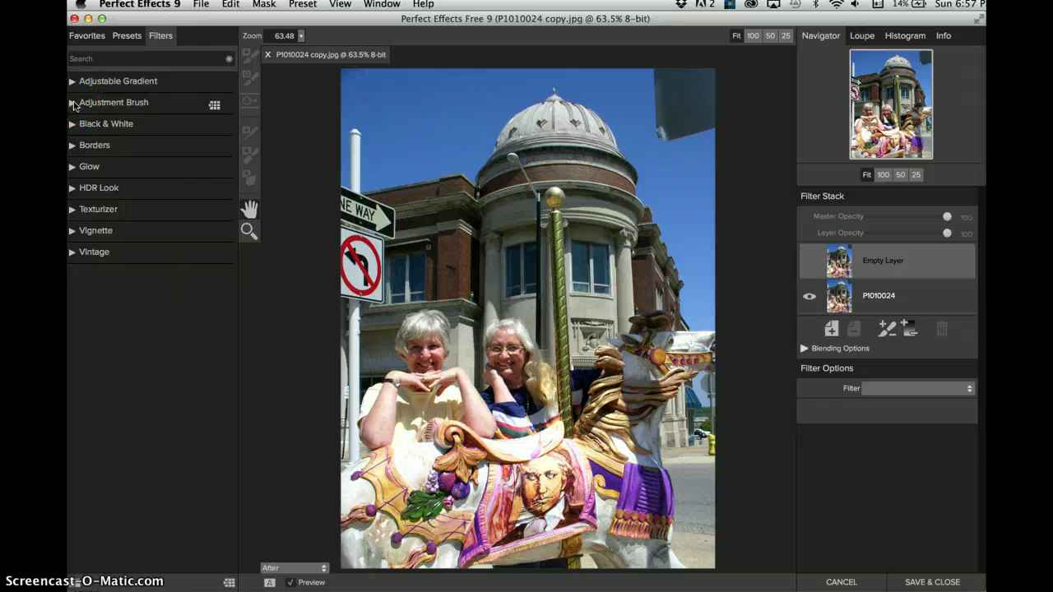
click(68, 108)
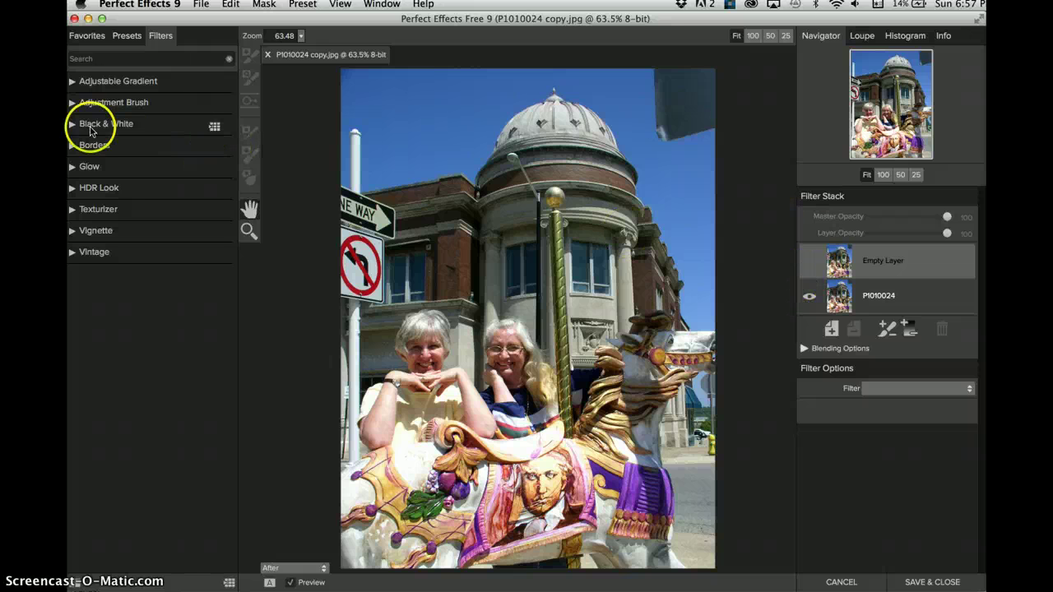
click(71, 105)
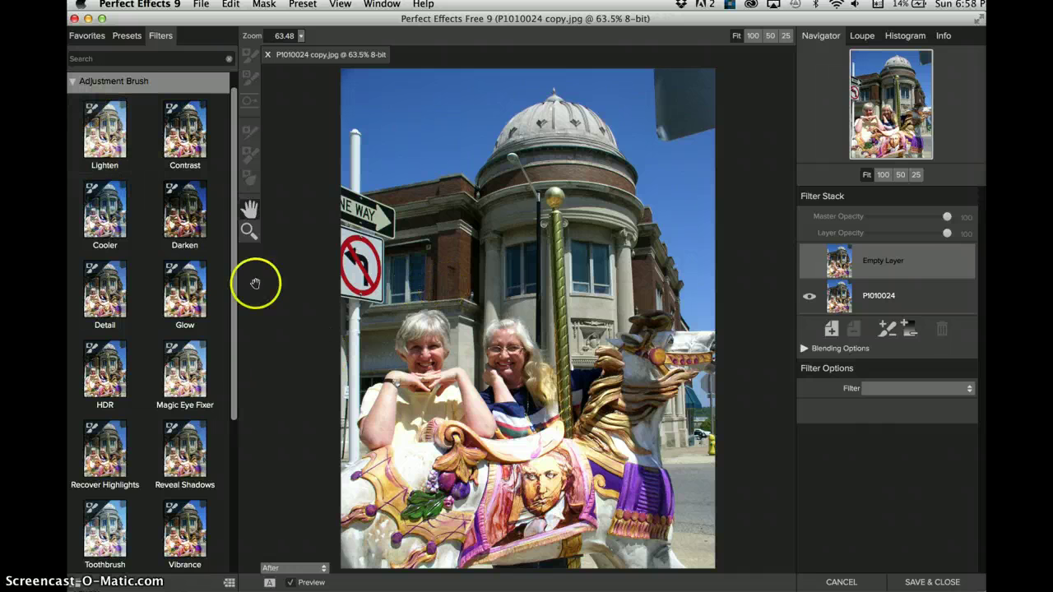
click(185, 133)
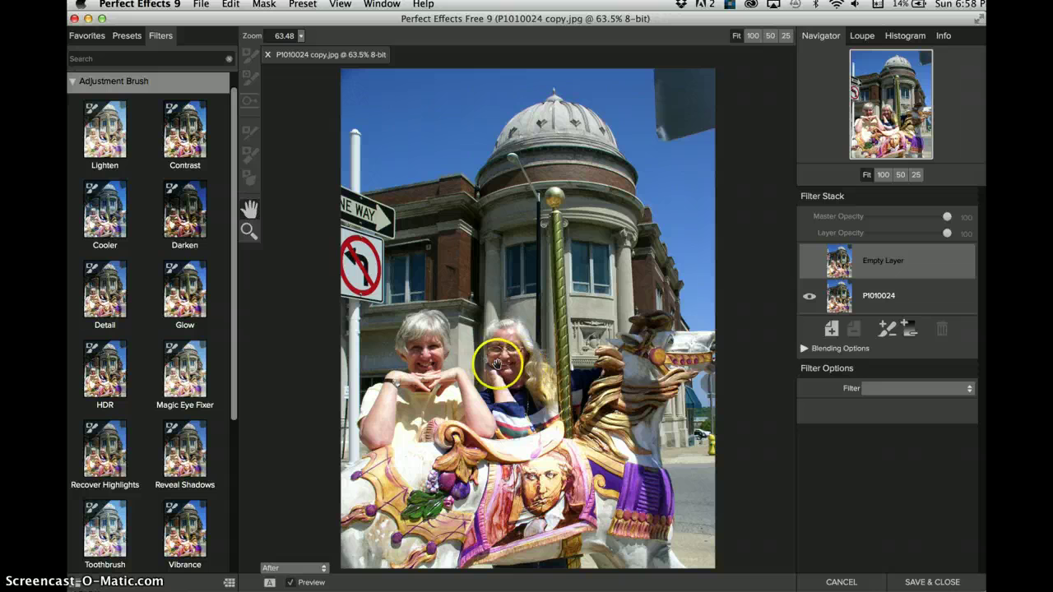
click(118, 130)
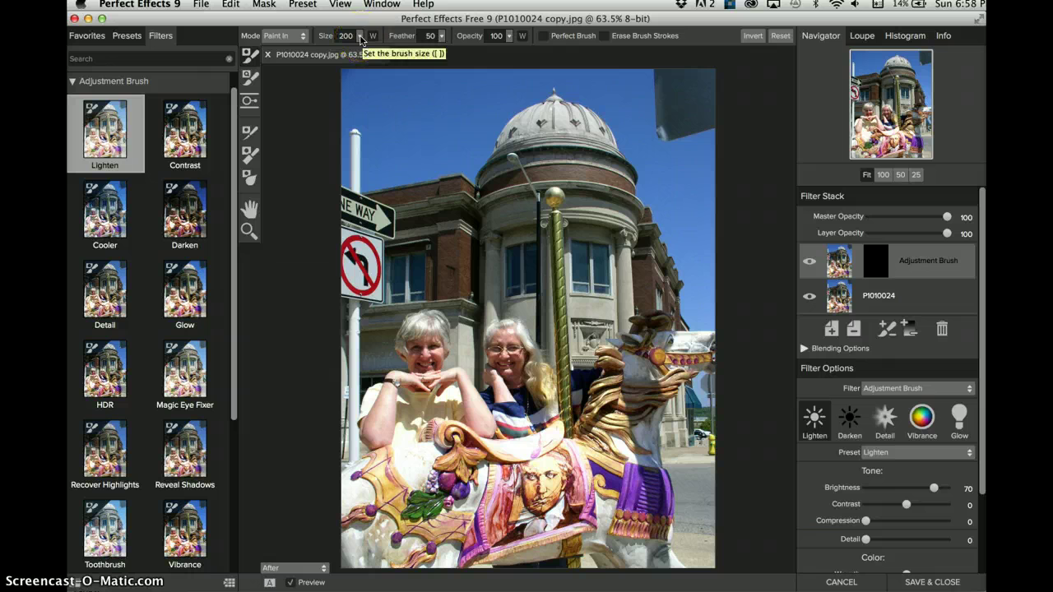
Set the adjustment brush's feather to 81 and its opacity to 21.
click(361, 37)
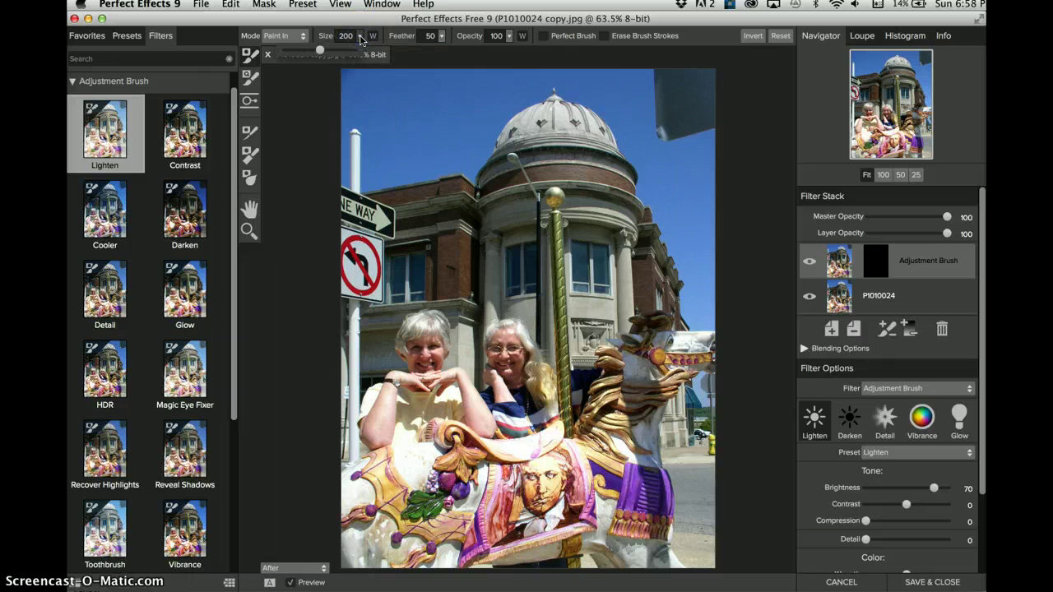
click(361, 37)
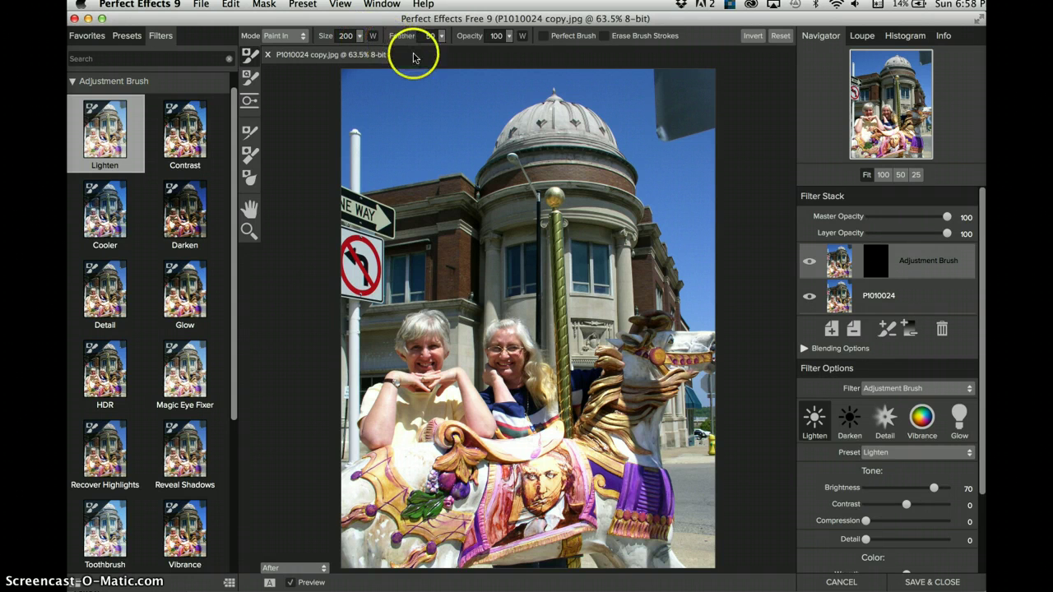
click(442, 37)
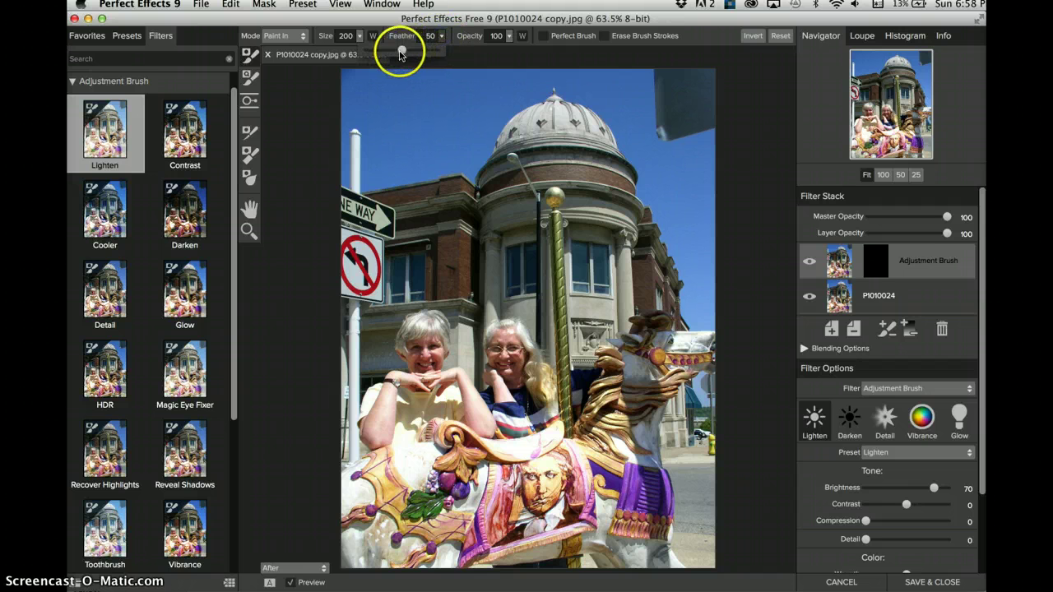
click(401, 51)
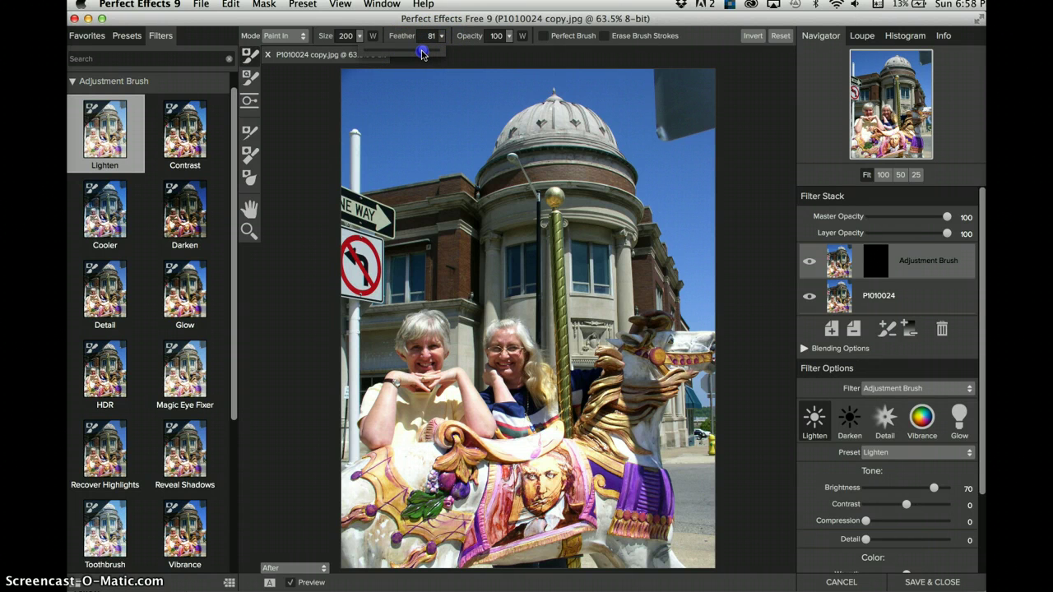
click(509, 37)
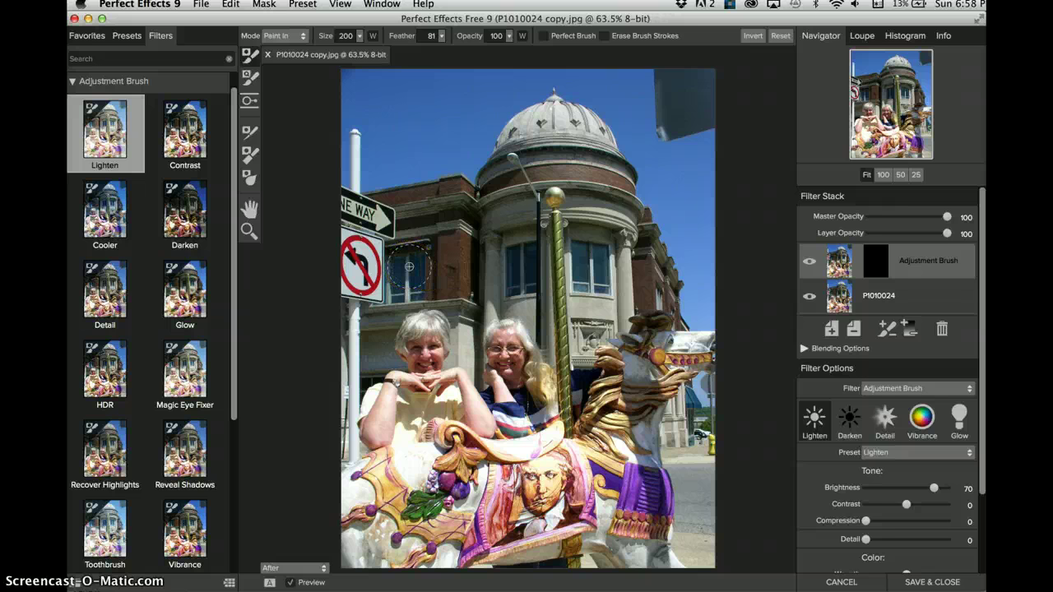
click(509, 36)
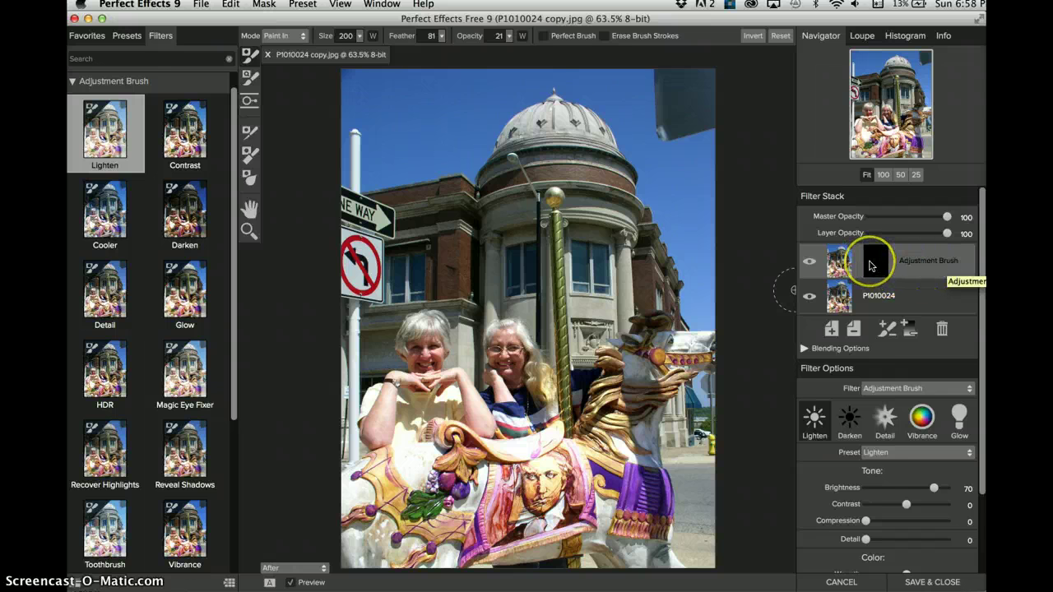
Paint the Lighten adjustment in two horizontal strokes across the building's windows and brickwork beside the One Way sign.
click(873, 265)
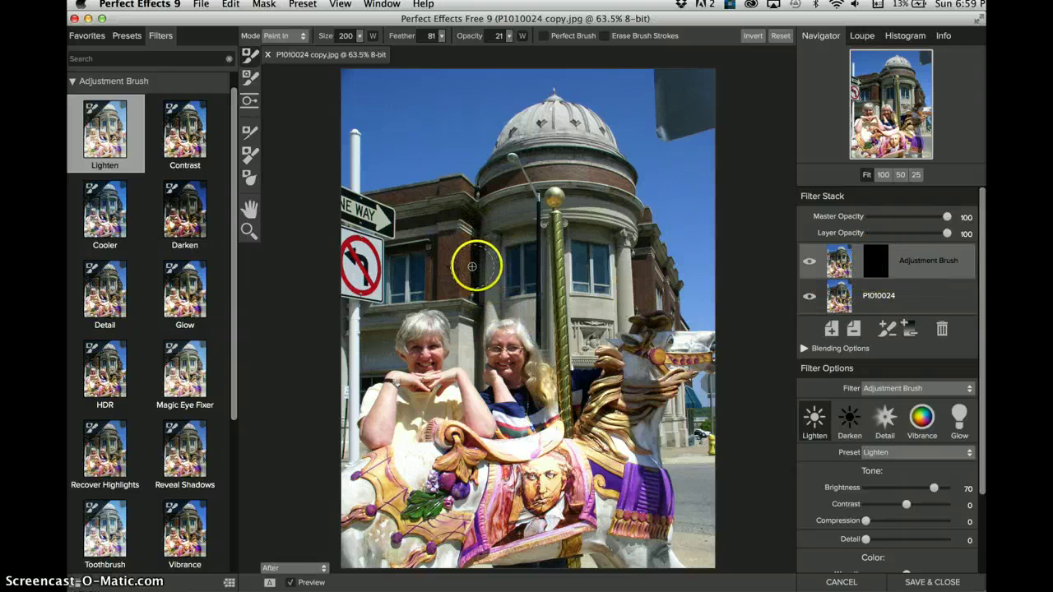
drag(489, 268, 391, 276)
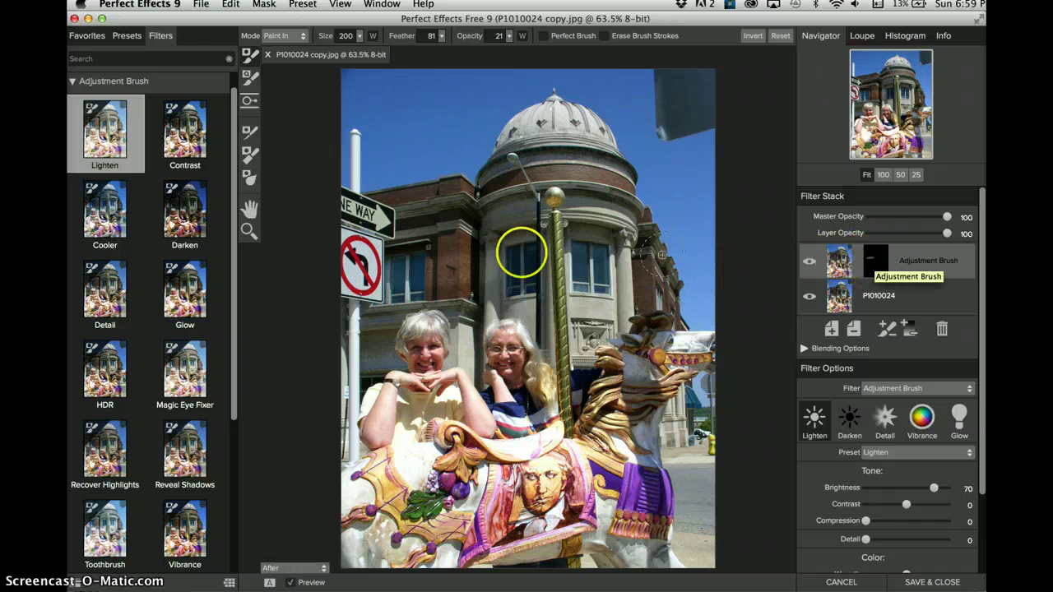
mouse_move(498, 261)
mouse_down()
mouse_move(382, 275)
mouse_move(501, 261)
mouse_move(404, 262)
mouse_up()
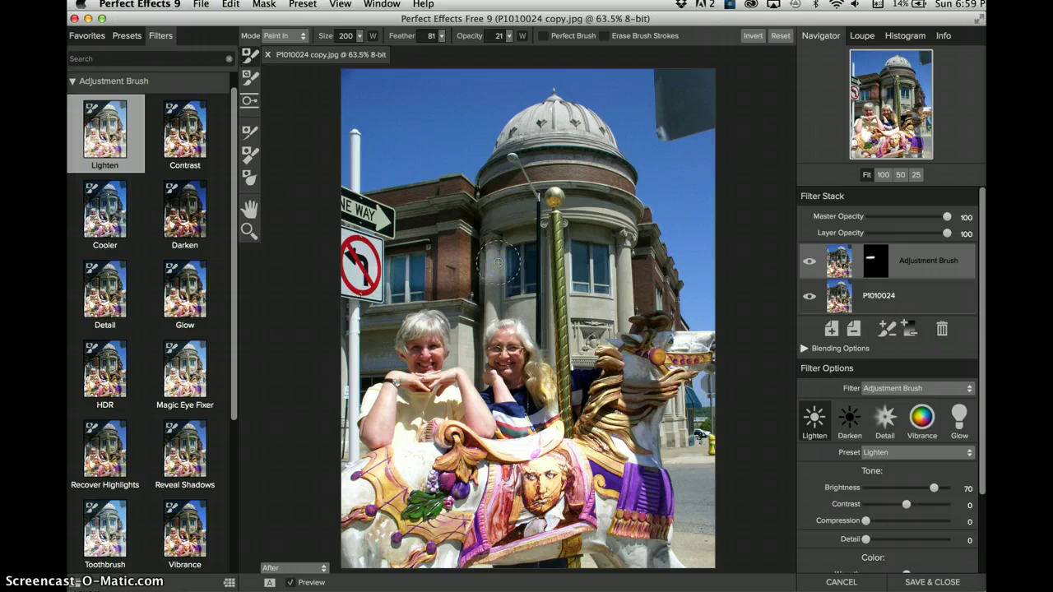
Brush the Lighten adjustment over the faces of the two women.
click(871, 262)
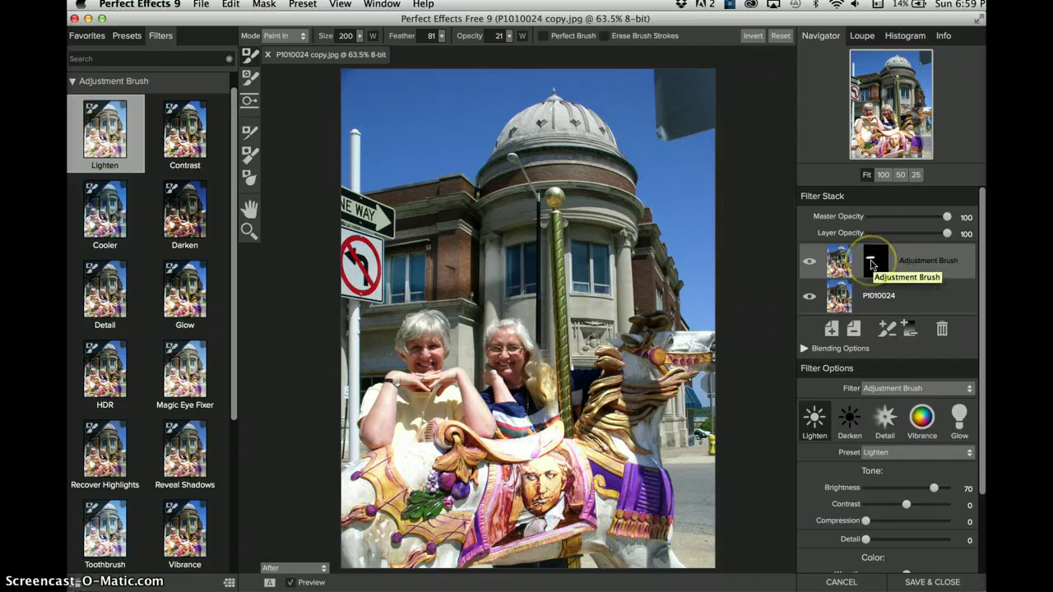
click(414, 362)
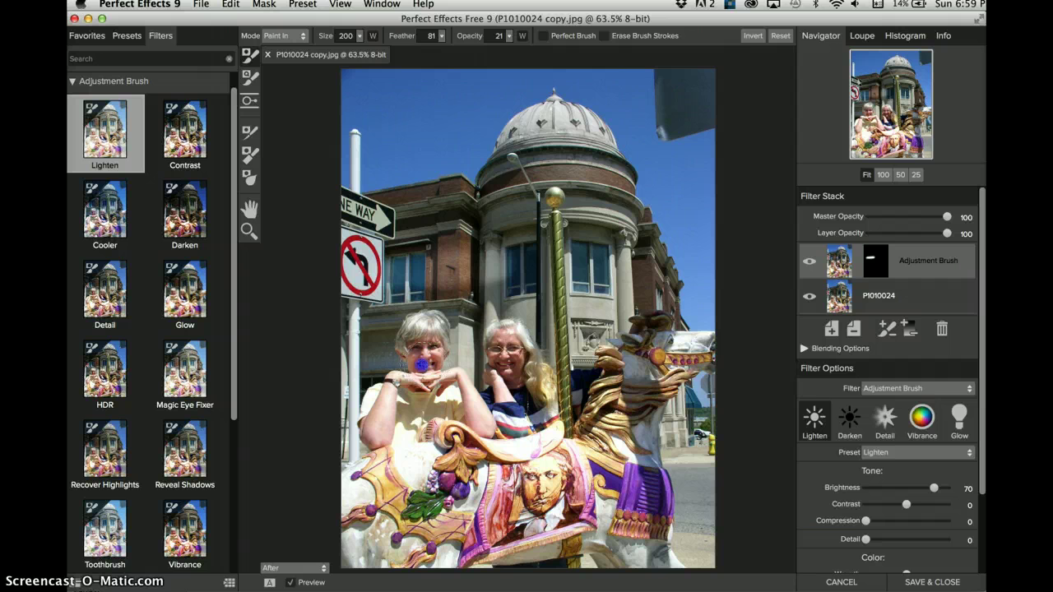
click(497, 364)
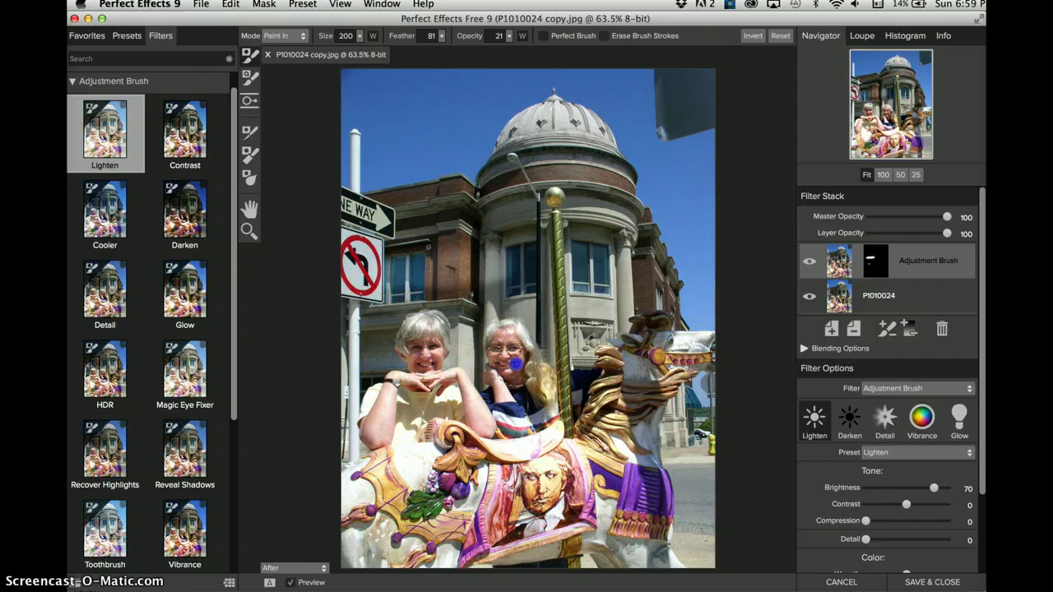
click(417, 368)
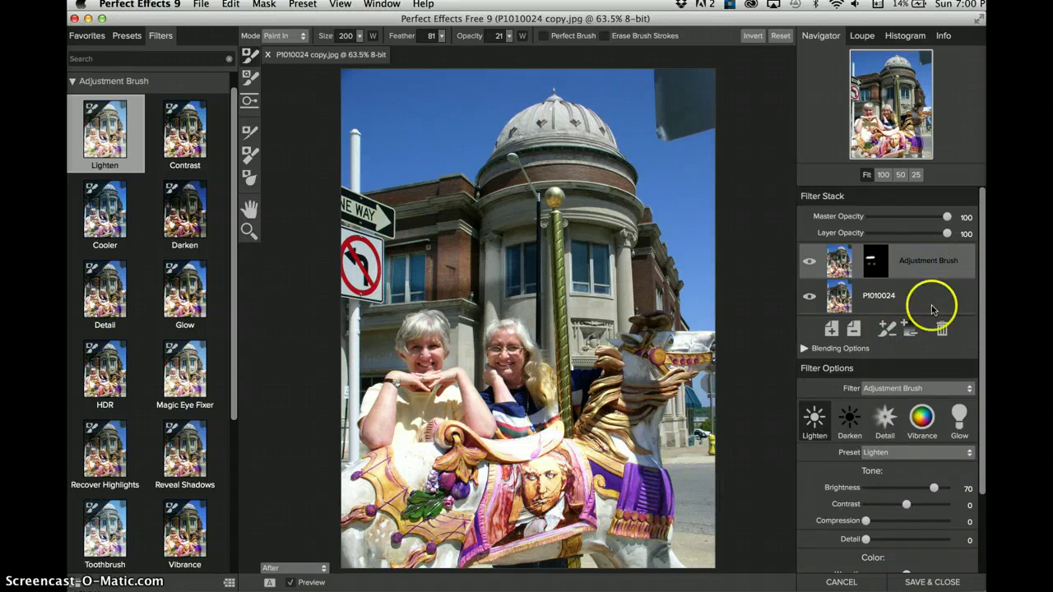
Delete the Adjustment Brush layer from the filter stack and collapse the Adjustment Brush filter category.
click(943, 331)
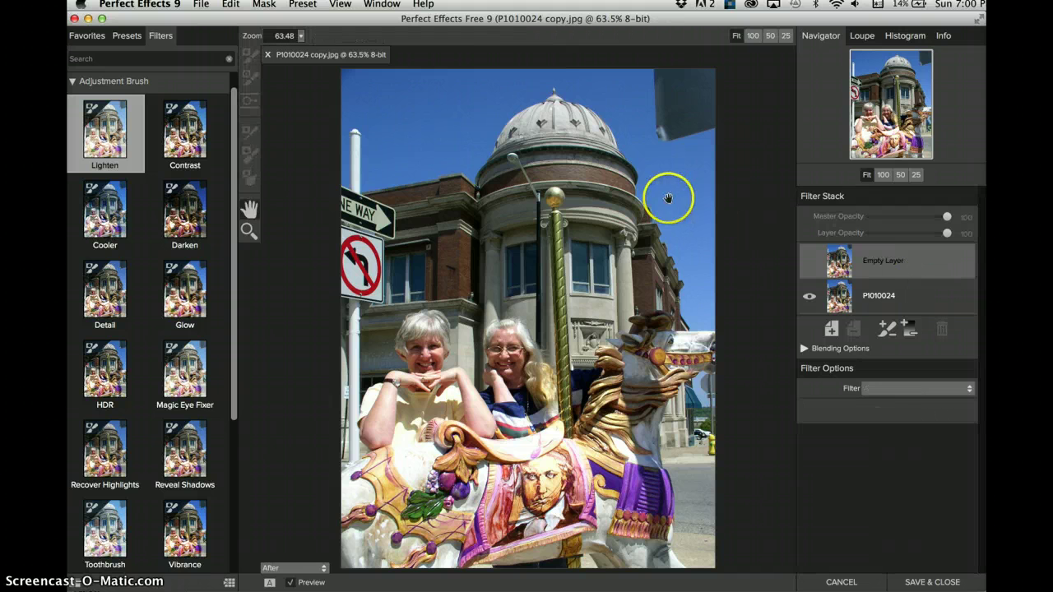
click(71, 80)
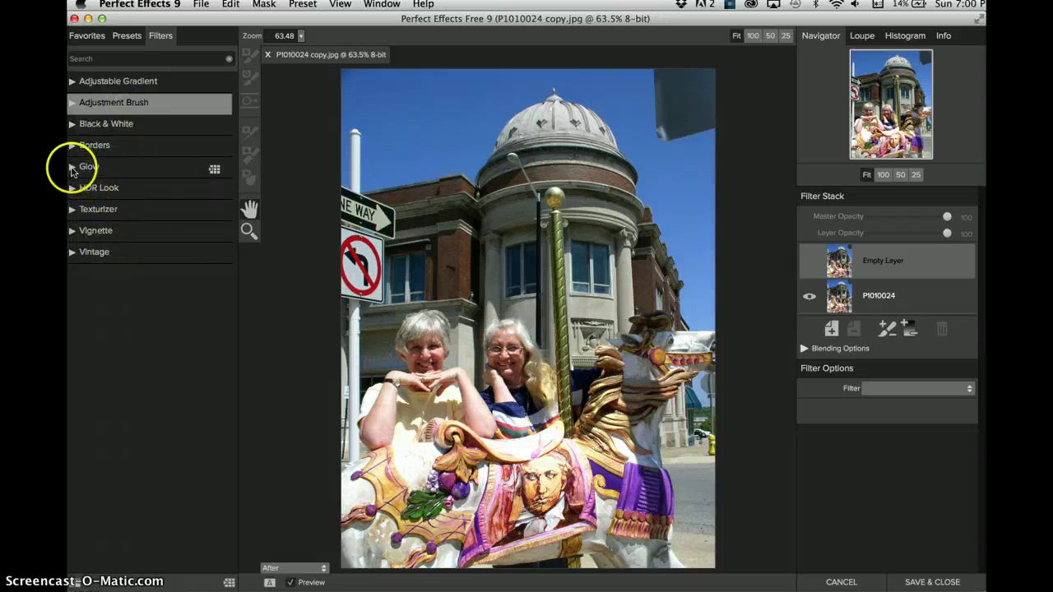
Apply the Black Soft glow filter to the photo and toggle the Glow layer's visibility to compare the effect.
click(72, 168)
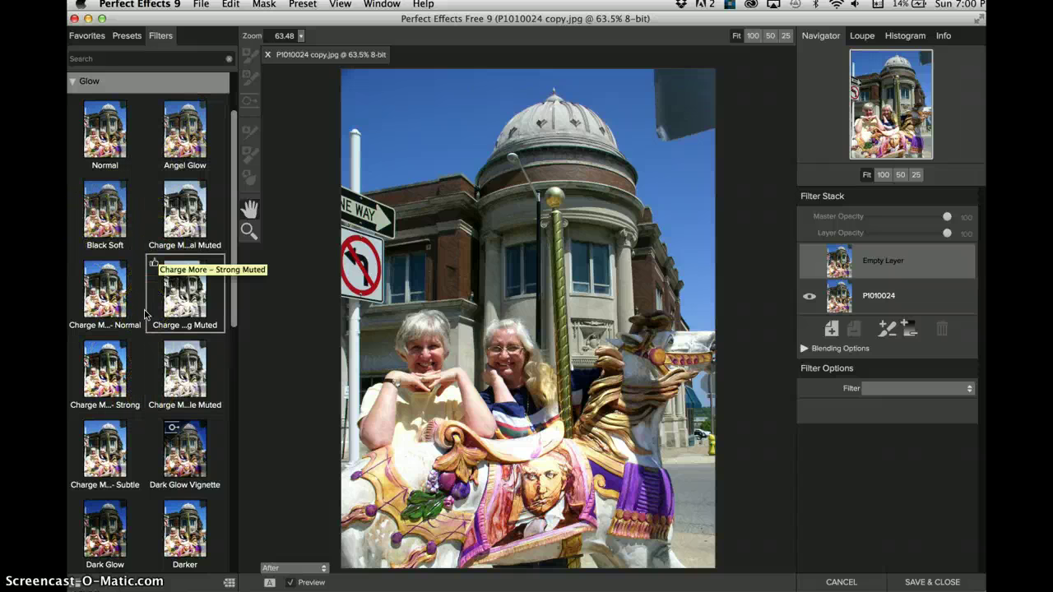
scroll(140, 304, up, 1)
click(107, 253)
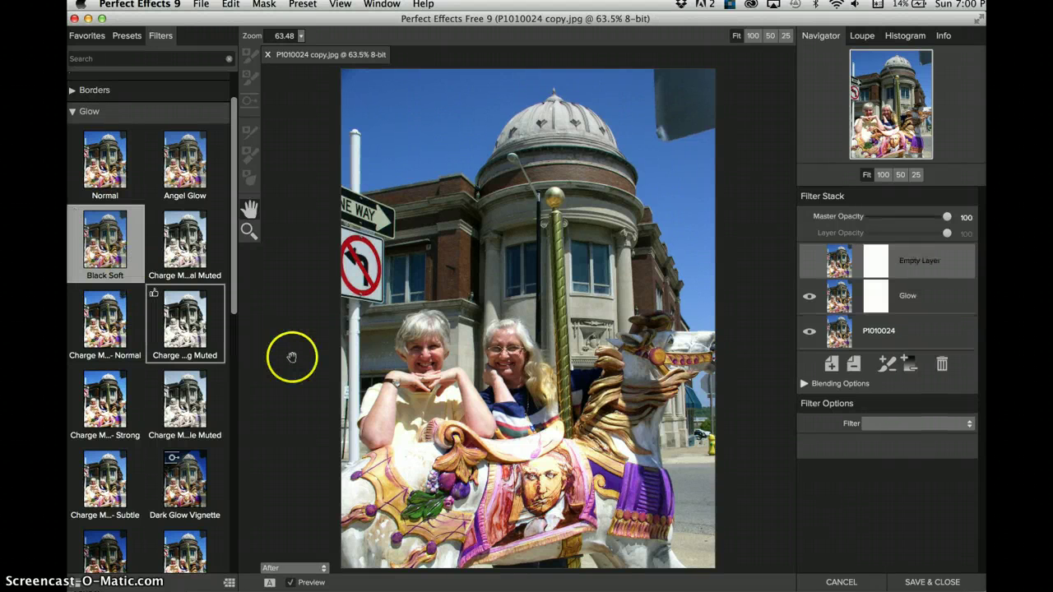
click(808, 298)
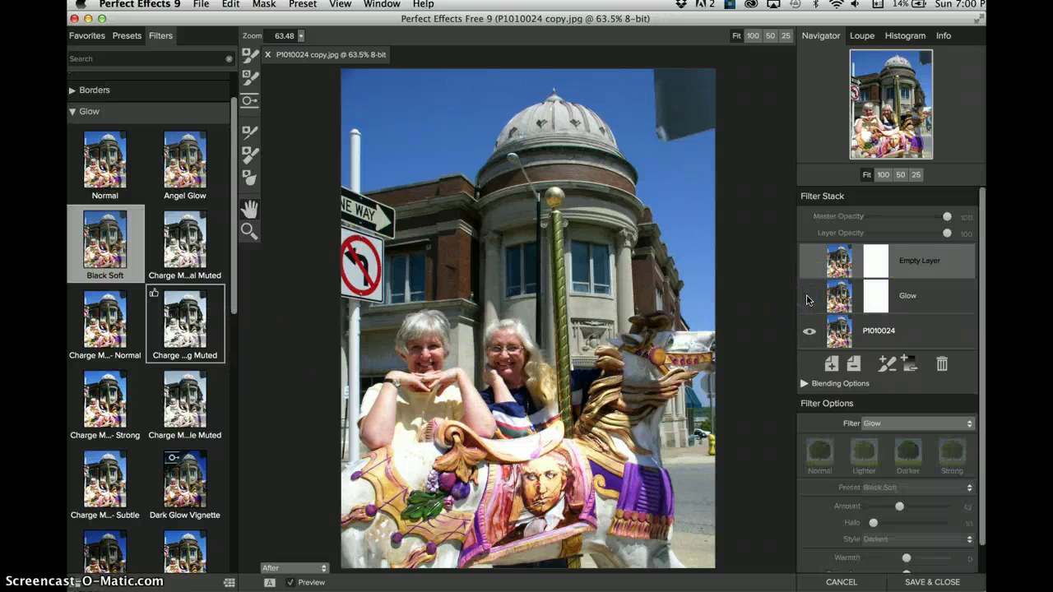
click(809, 298)
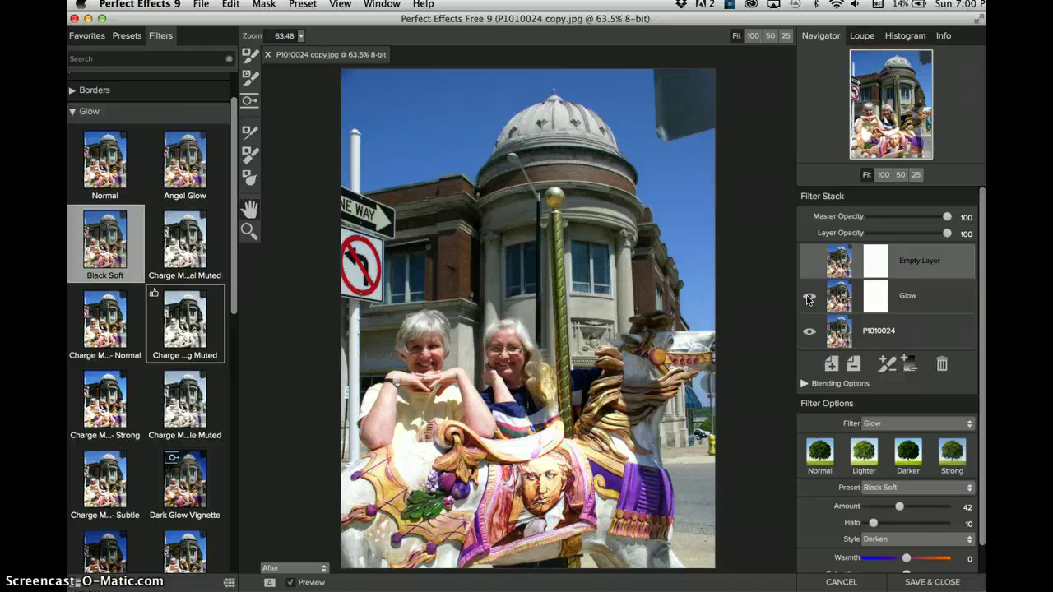
Delete the Glow layer from the filter stack, and collapse the Glow filter category after browsing its remaining presets.
click(930, 300)
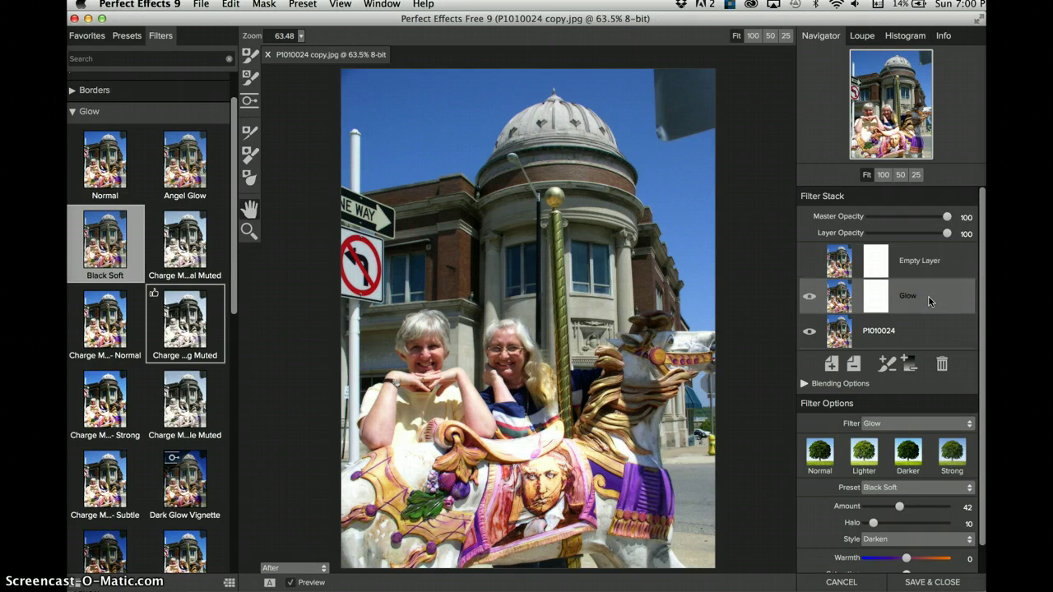
click(942, 364)
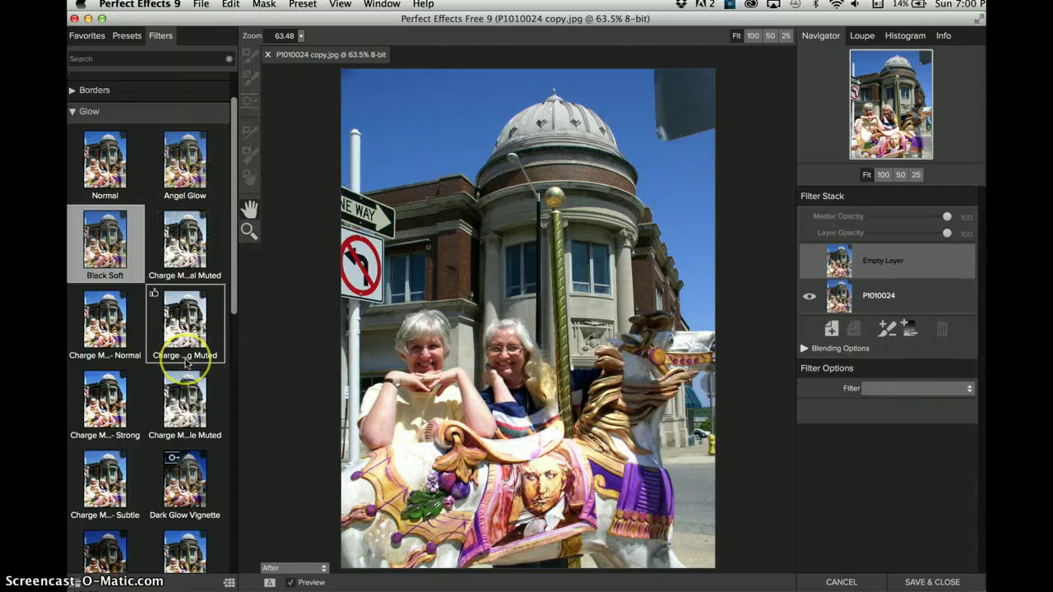
scroll(186, 365, down, 10)
scroll(186, 365, up, 6)
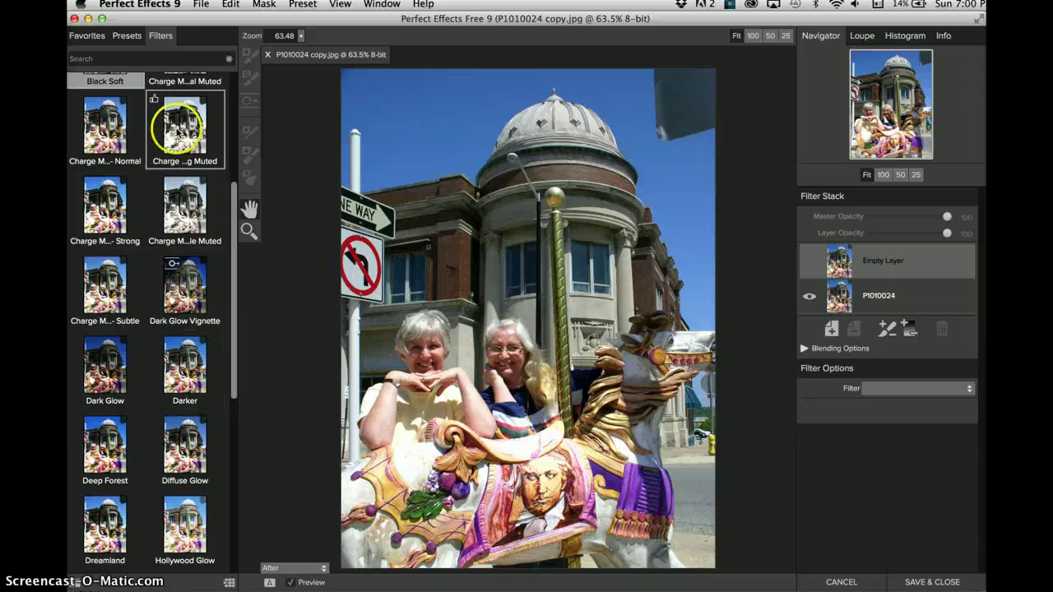
scroll(178, 130, up, 5)
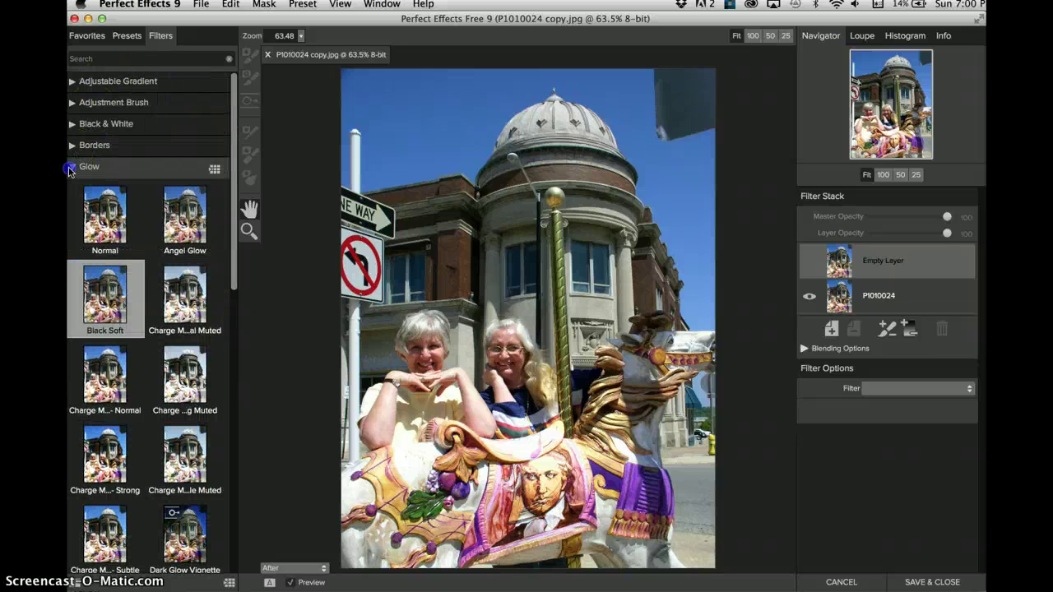
click(71, 168)
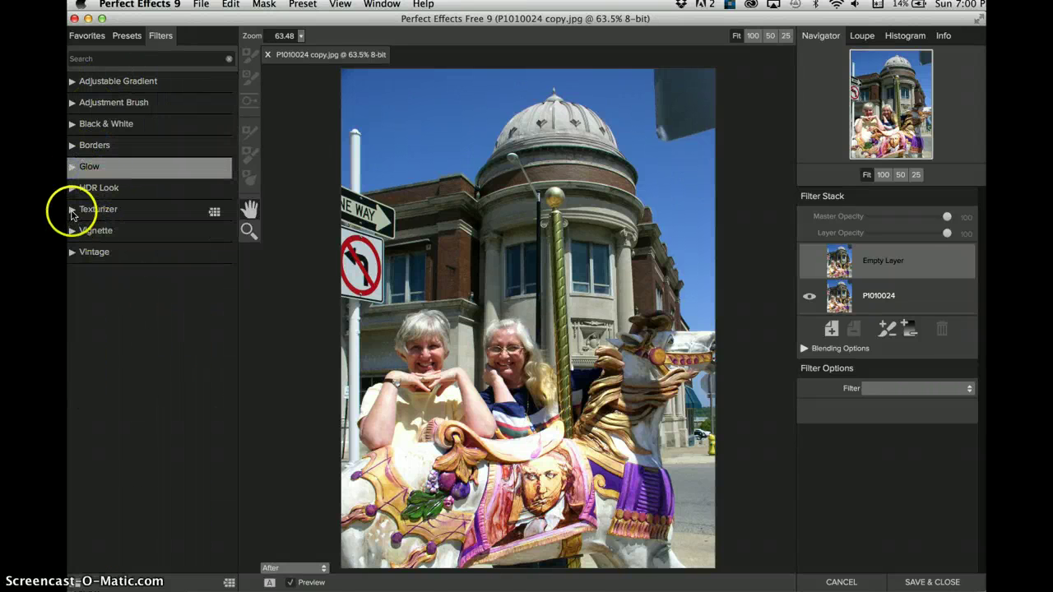
Apply the White Vignette filter to the photo and select the Vignette layer to show its filter options.
click(71, 233)
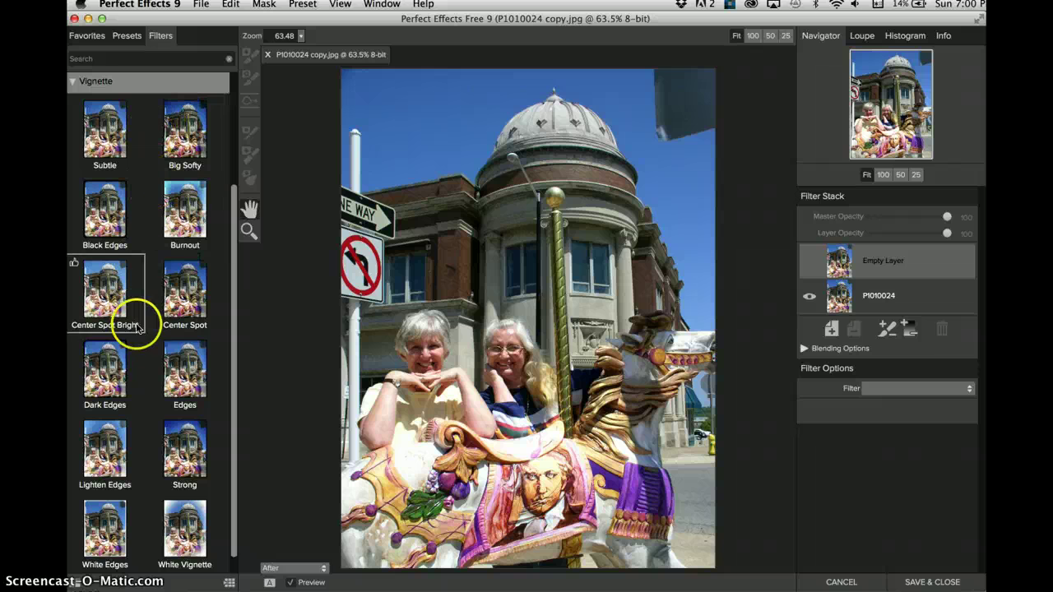
scroll(137, 366, down, 1)
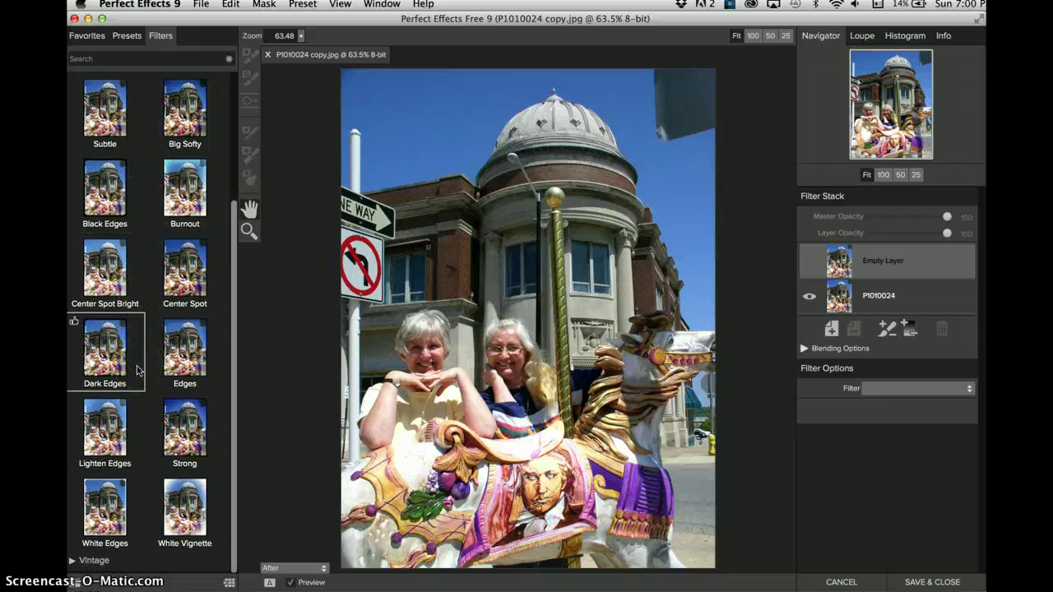
click(190, 499)
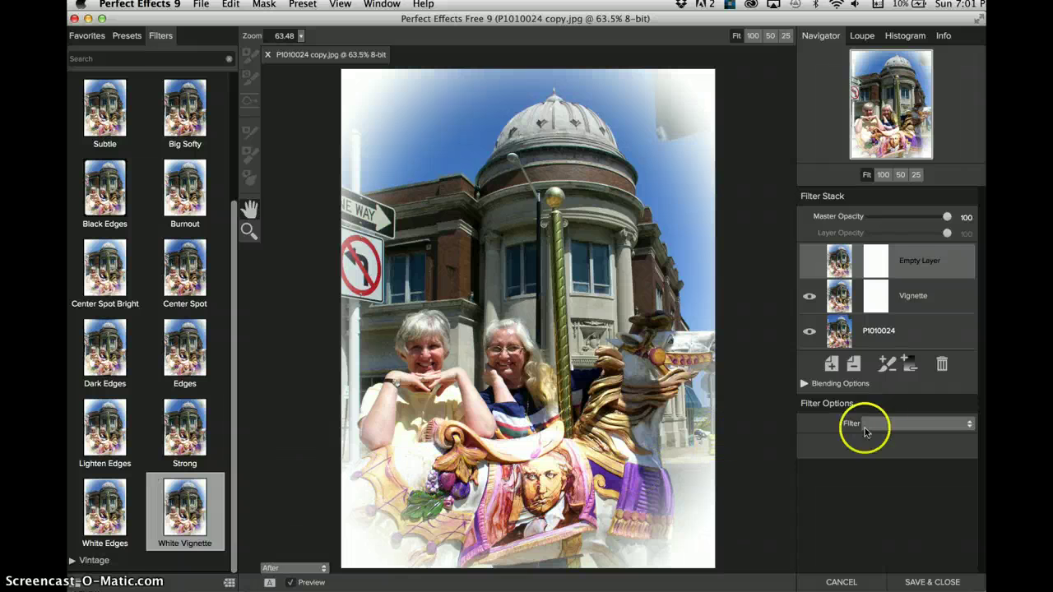
click(917, 422)
click(918, 423)
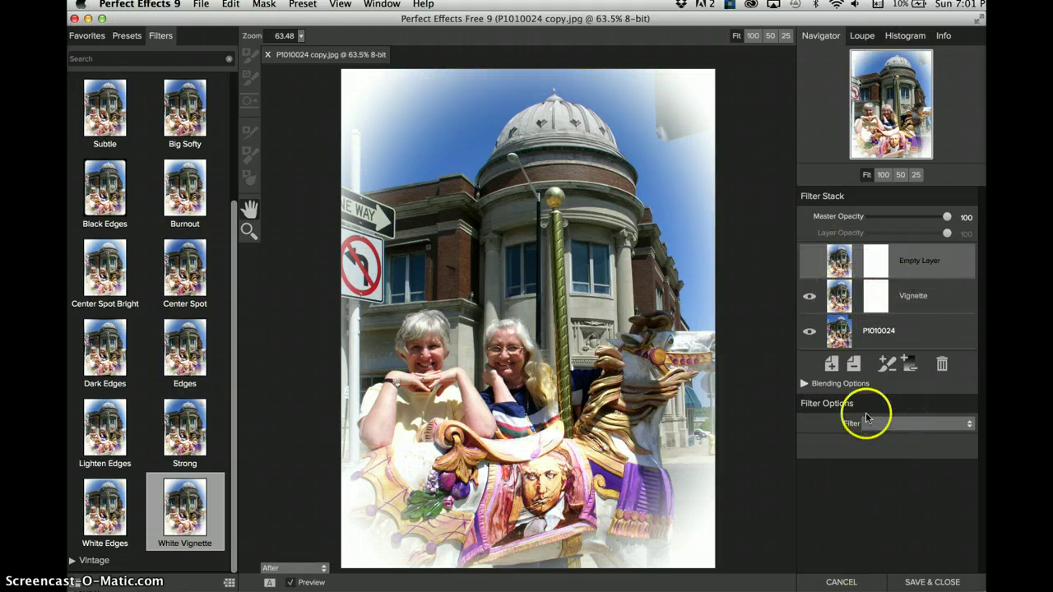
click(911, 302)
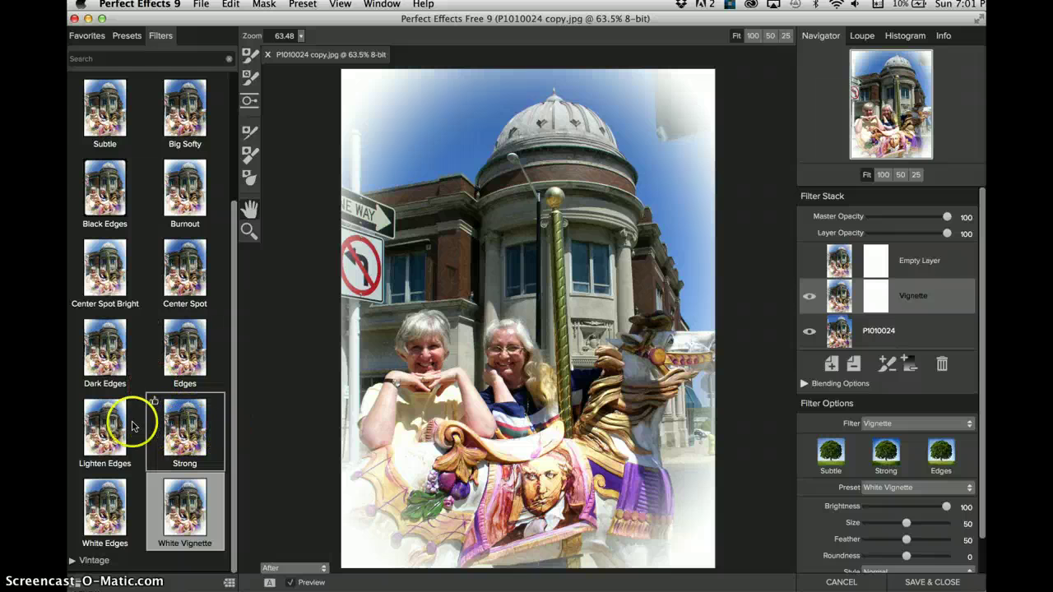
Browse the vignette presets and switch the selected Vignette layer to Big Softy.
scroll(148, 230, up, 3)
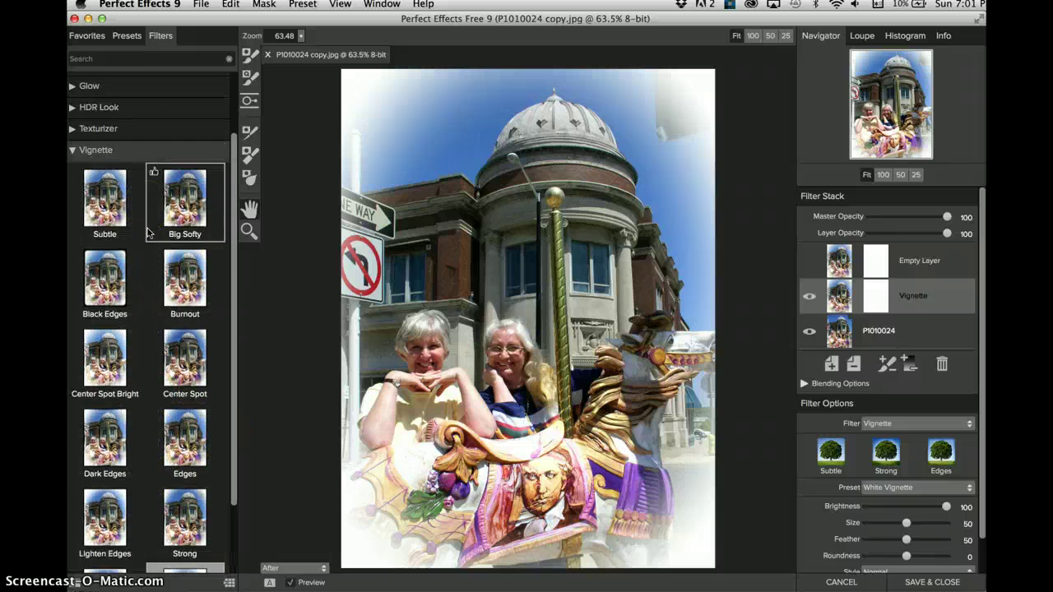
scroll(149, 233, down, 5)
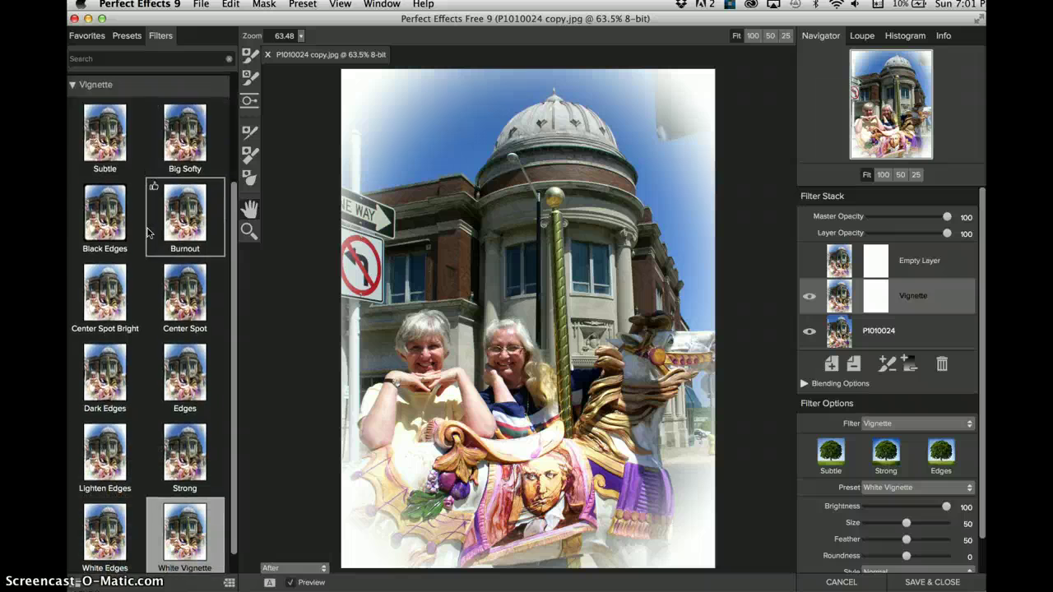
scroll(149, 233, up, 4)
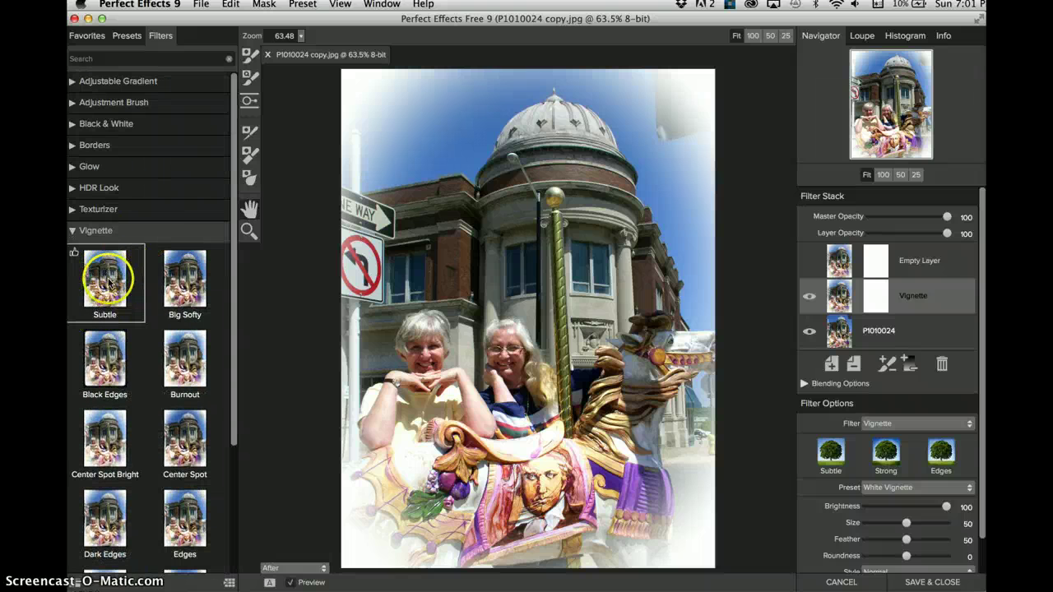
click(183, 280)
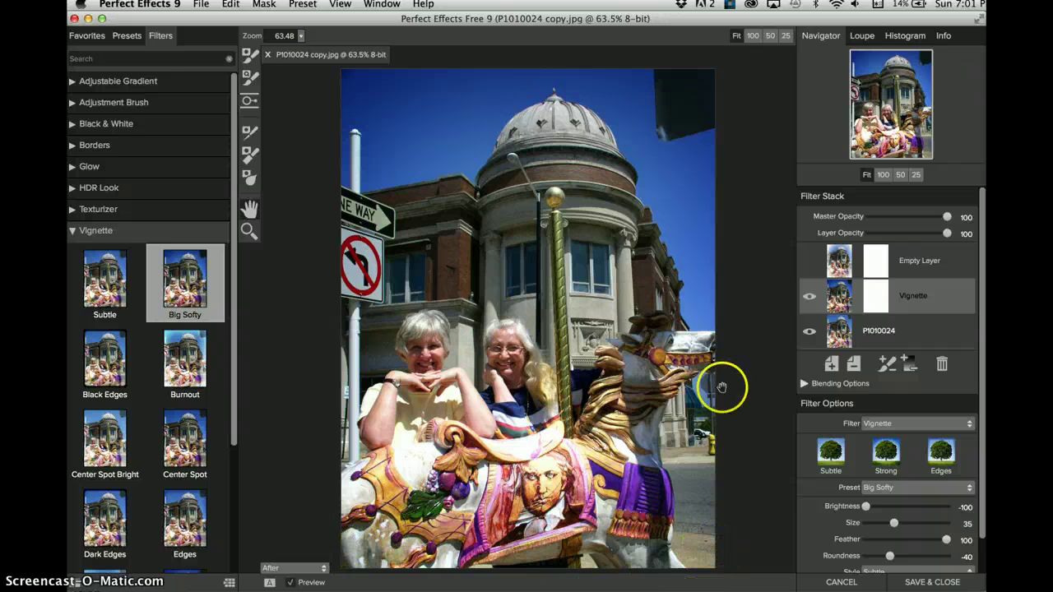
Toggle the Vignette layer's visibility to compare the photo with and without it, and delete the layer from the filter stack.
click(809, 296)
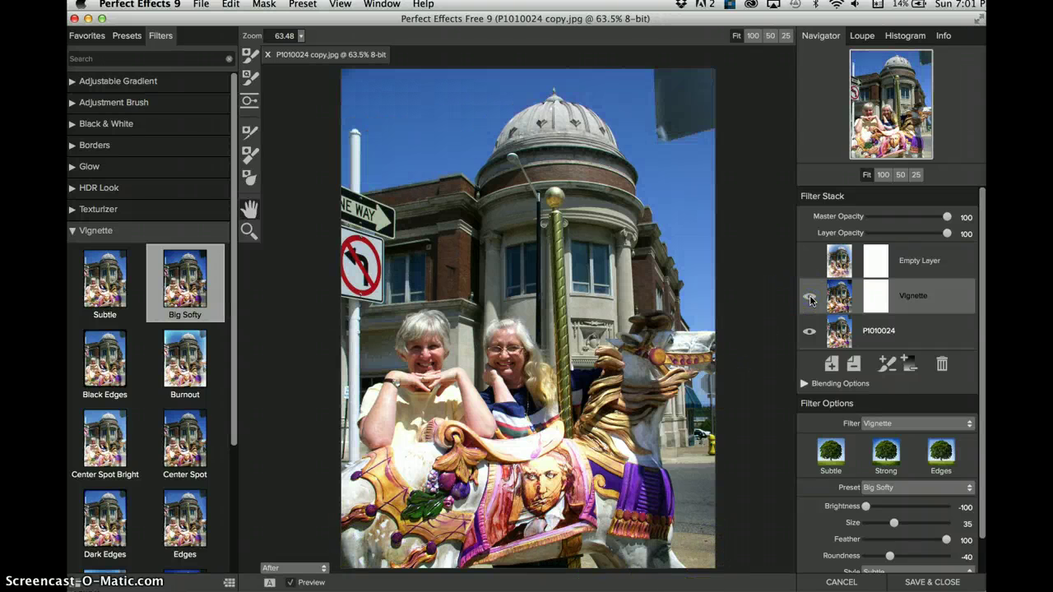
click(810, 298)
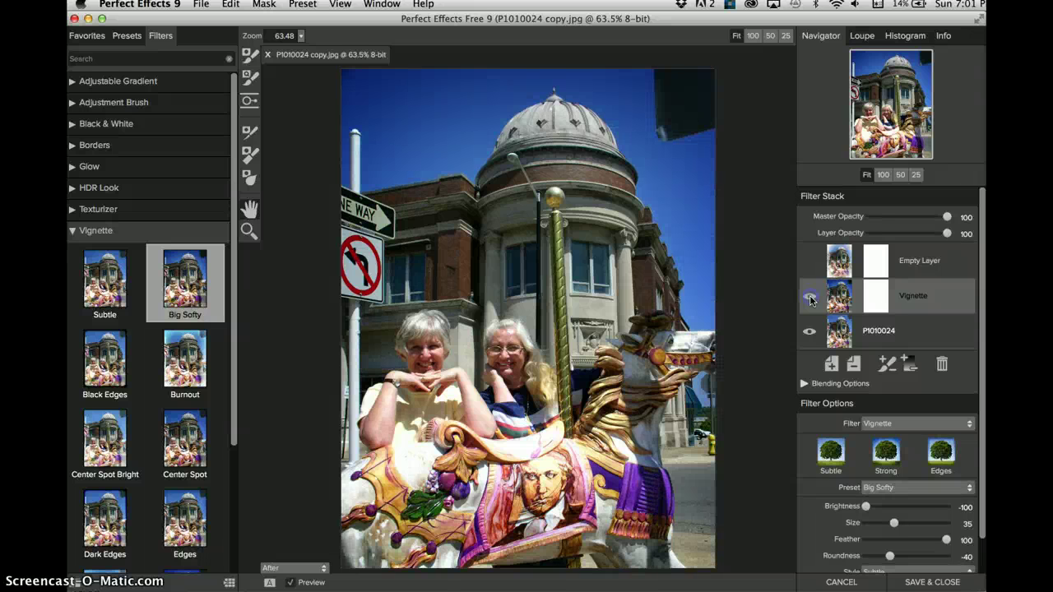
click(810, 298)
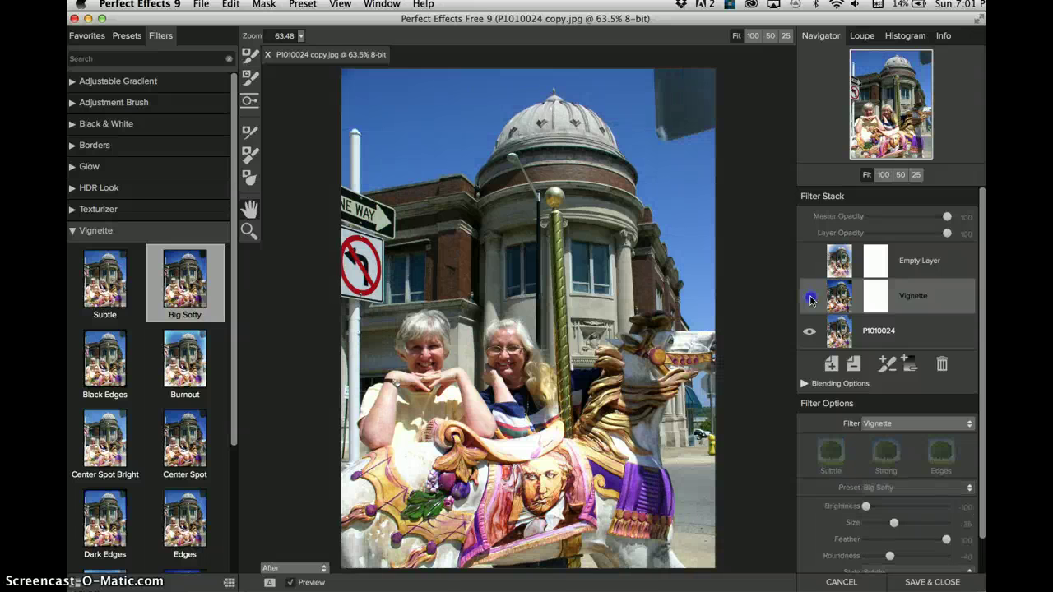
click(810, 298)
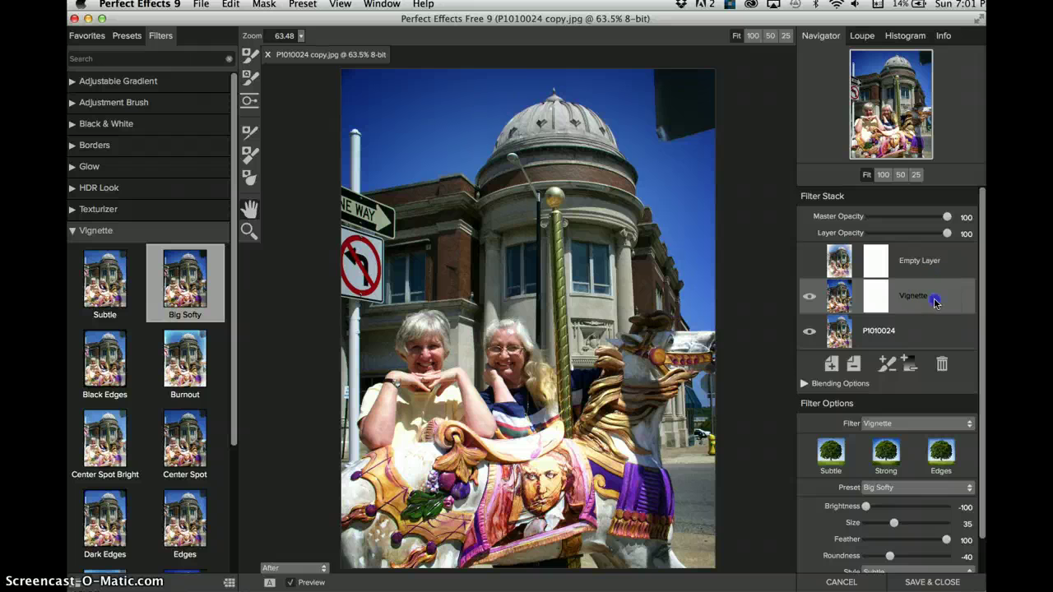
click(943, 365)
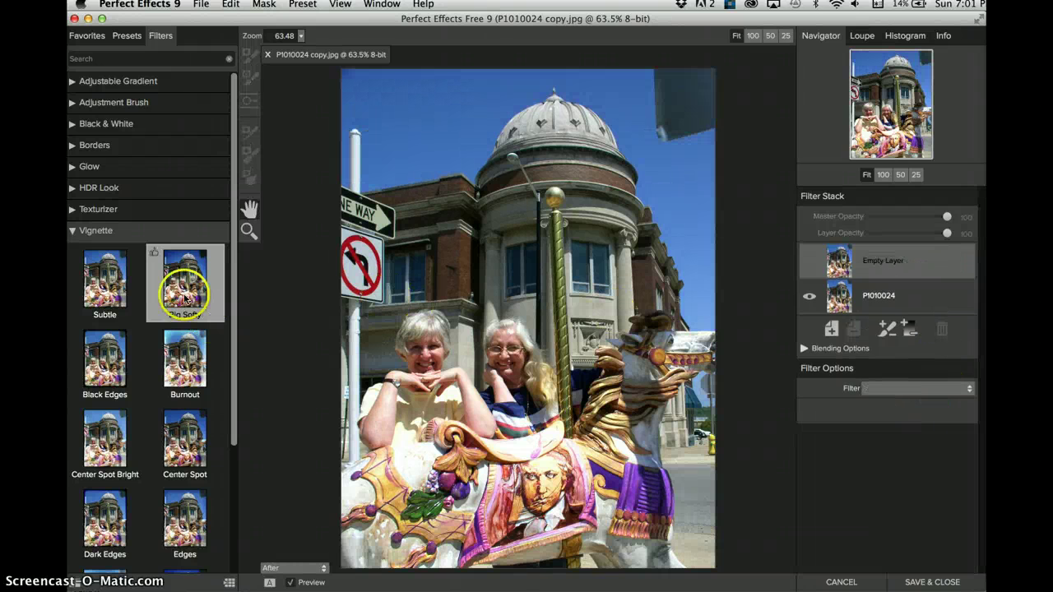
Apply the Surreal filter from the HDR Look category and toggle its layer's visibility to compare the effect.
click(95, 189)
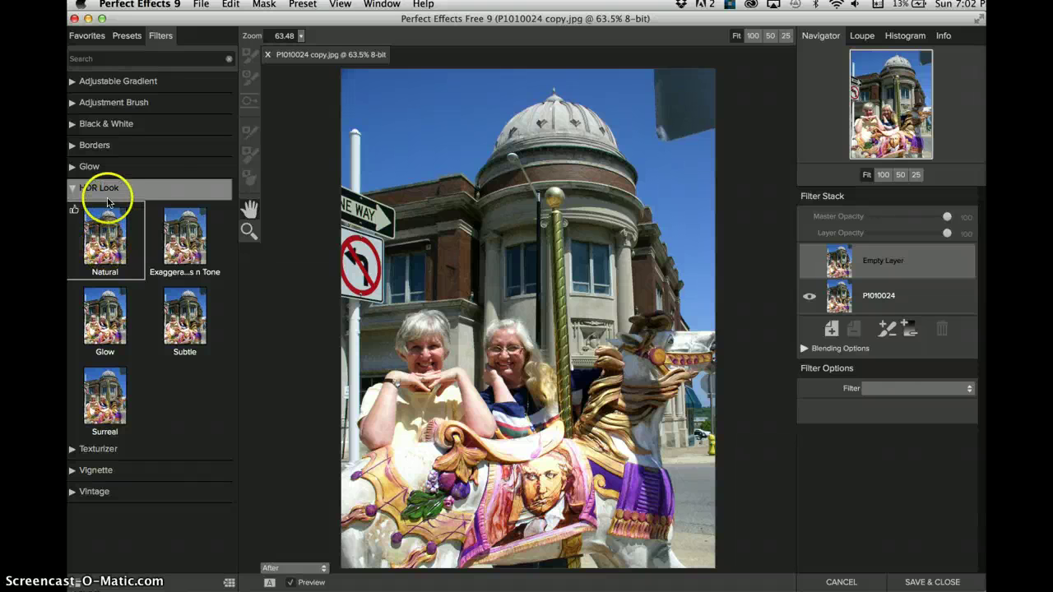
click(99, 406)
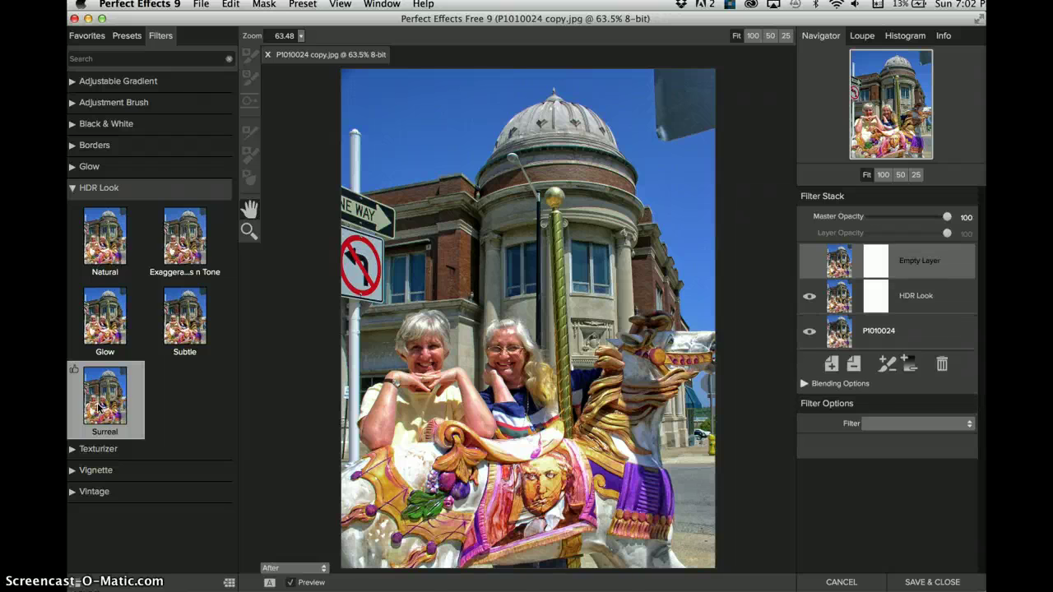
click(810, 296)
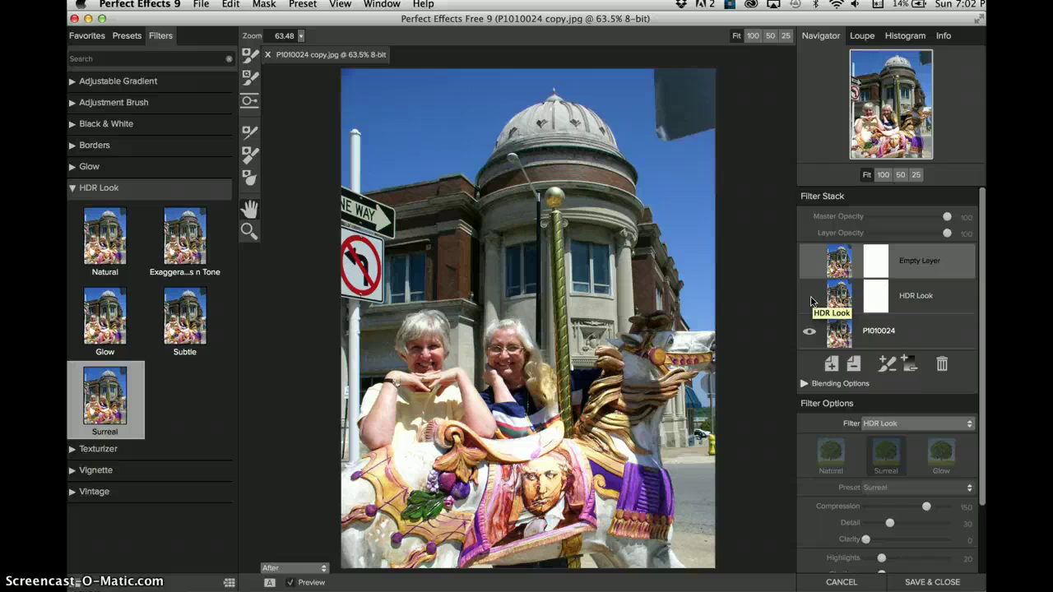
click(811, 298)
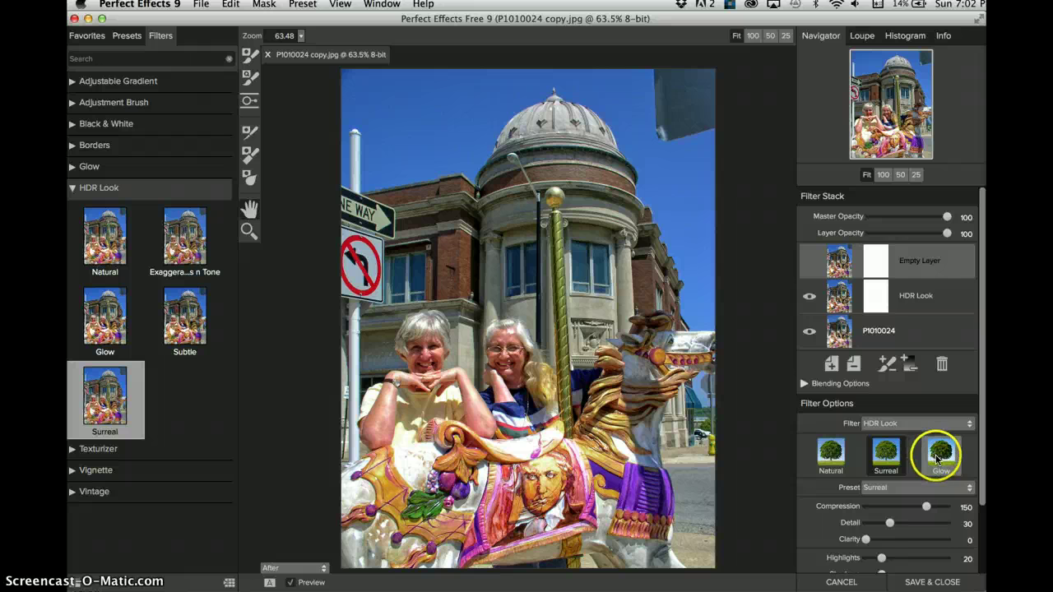
Try the Glow and Natural HDR Look styles on the empty layer above the Surreal one.
click(938, 459)
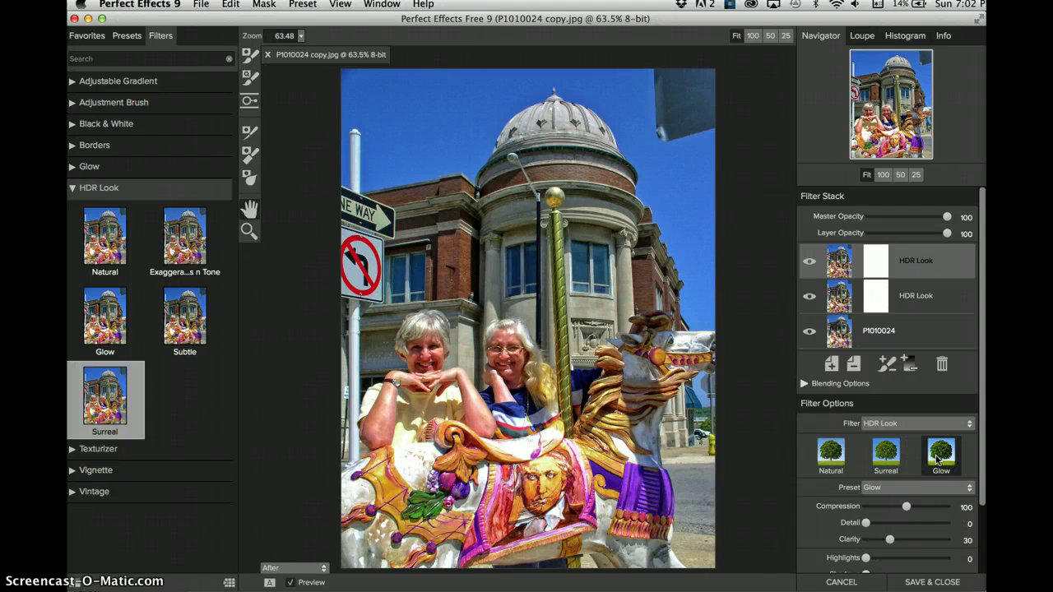
click(832, 461)
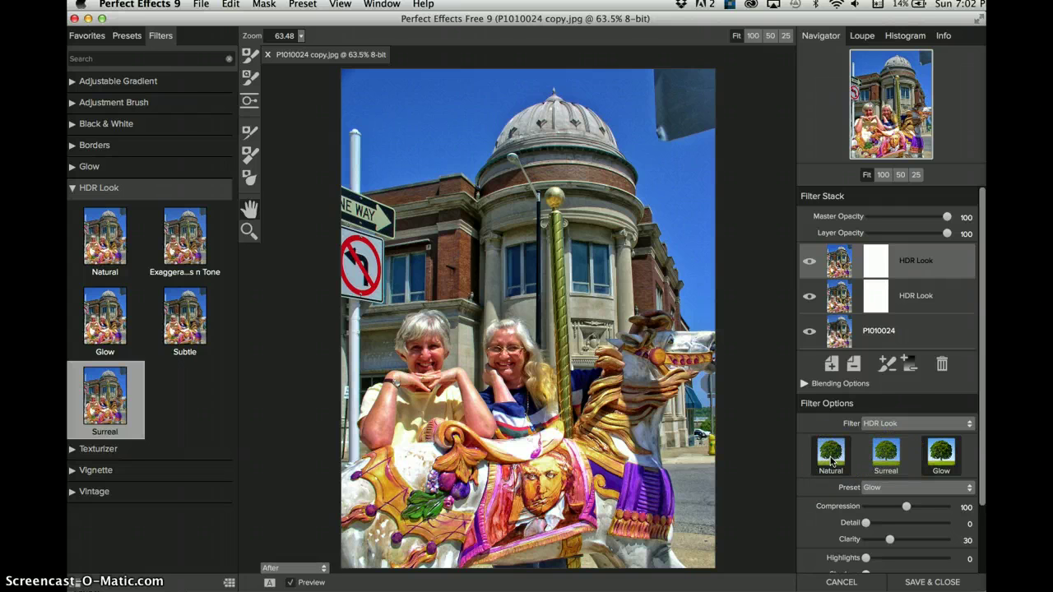
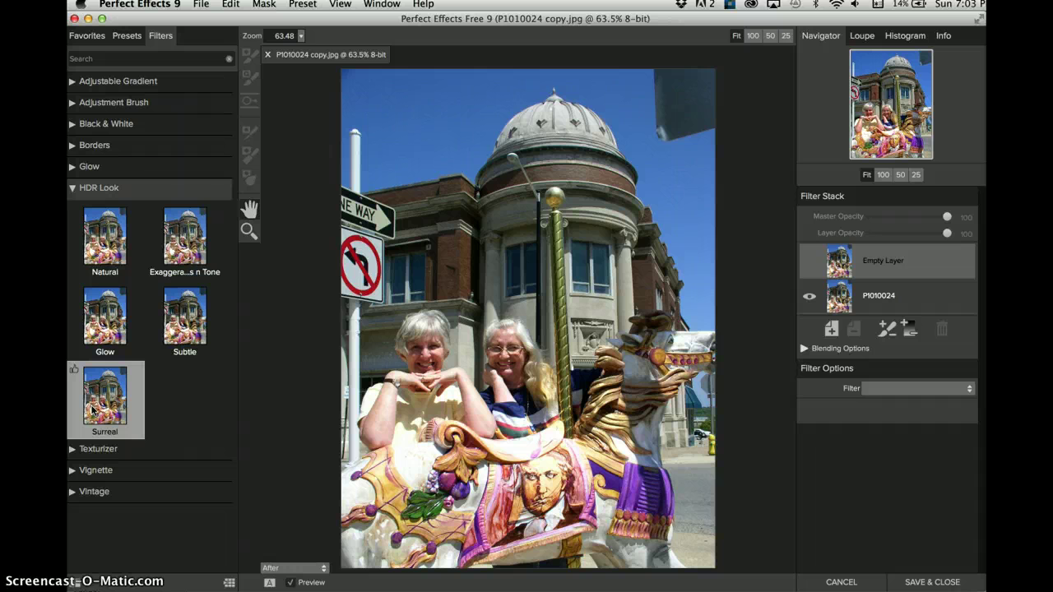
Apply the Surreal HDR Look filter to the unfiltered photo and select its layer with the Surreal style active.
click(92, 409)
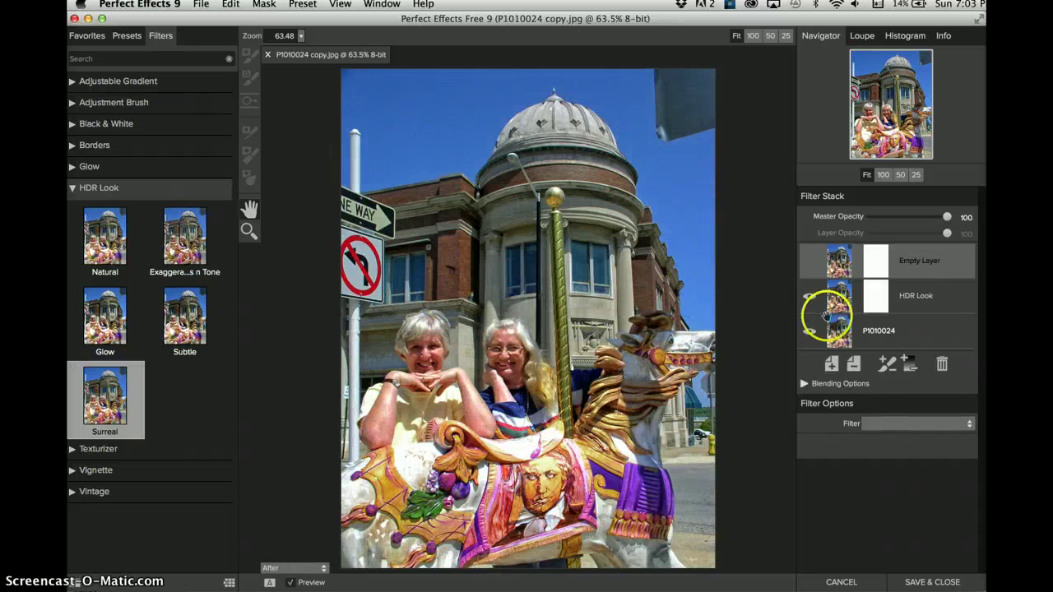
click(910, 293)
click(878, 452)
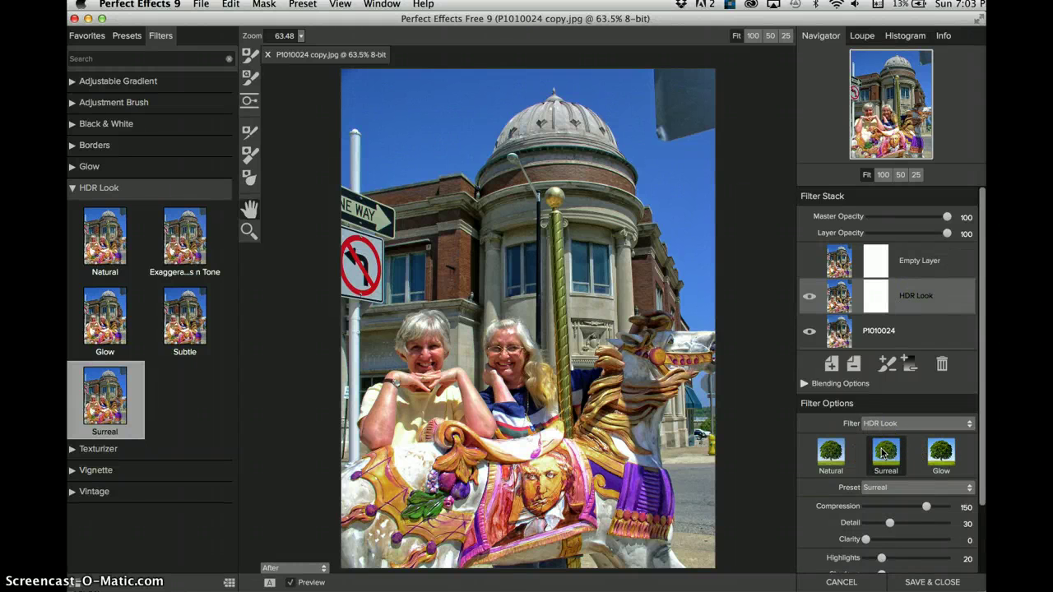
Raise the clarity of the Surreal HDR Look layer to 52.
scroll(882, 451, down, 3)
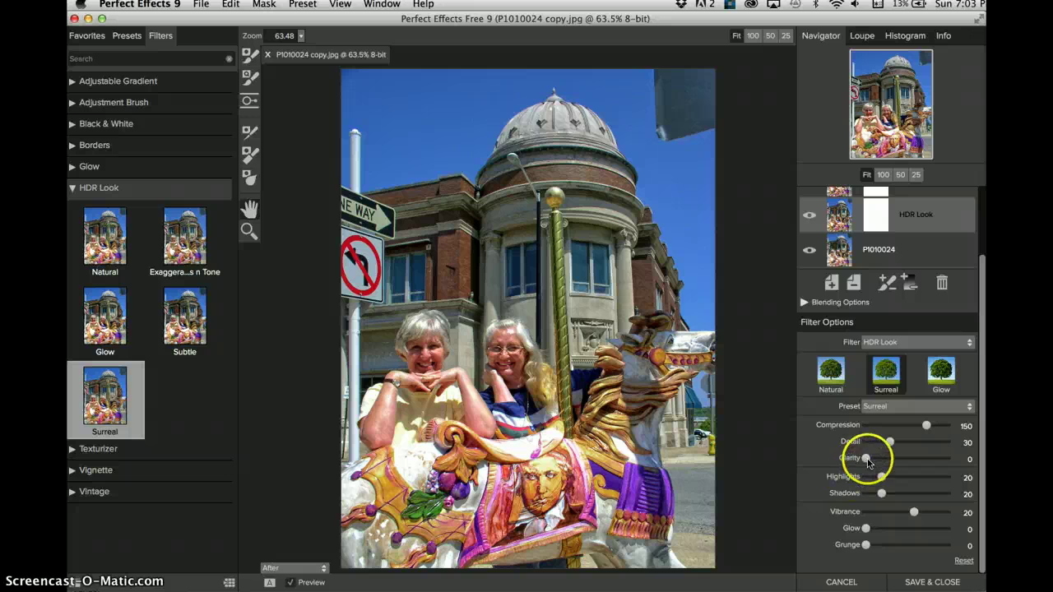
click(866, 458)
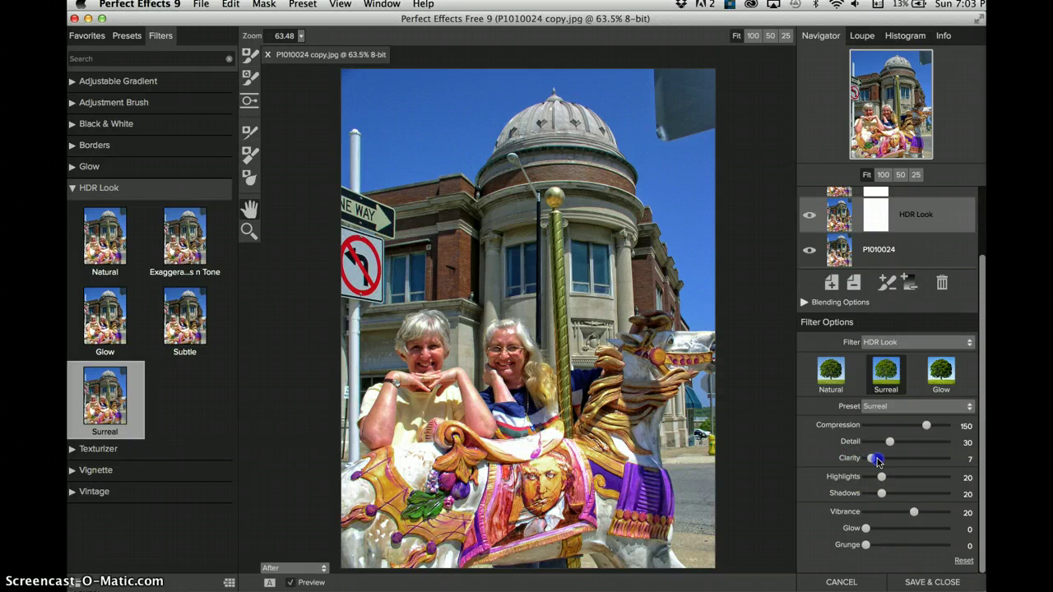
drag(911, 463, 908, 462)
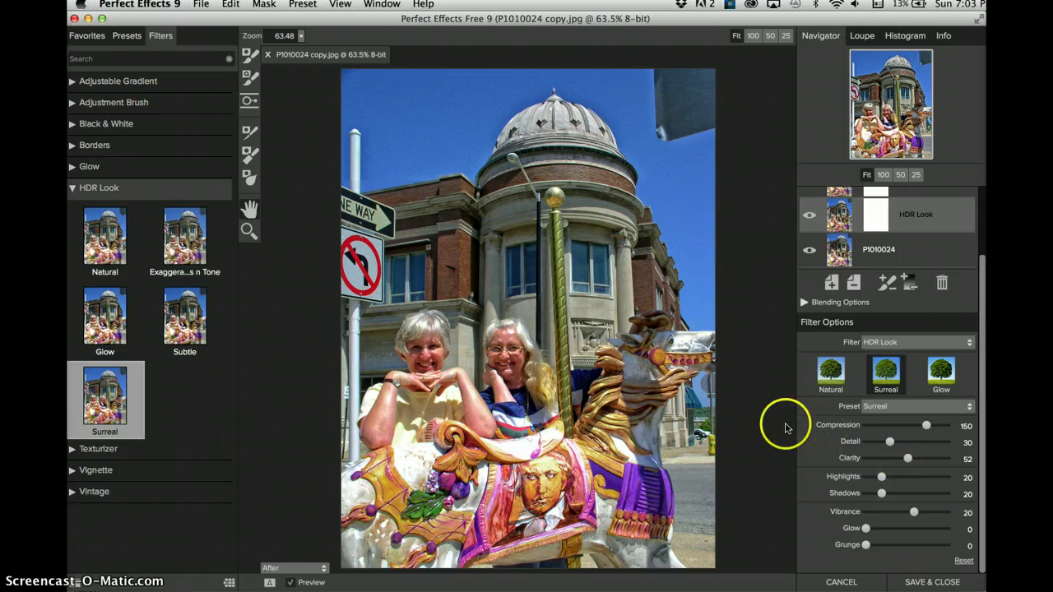
Toggle the HDR Look layer's visibility to compare the photo with and without the filter.
click(810, 213)
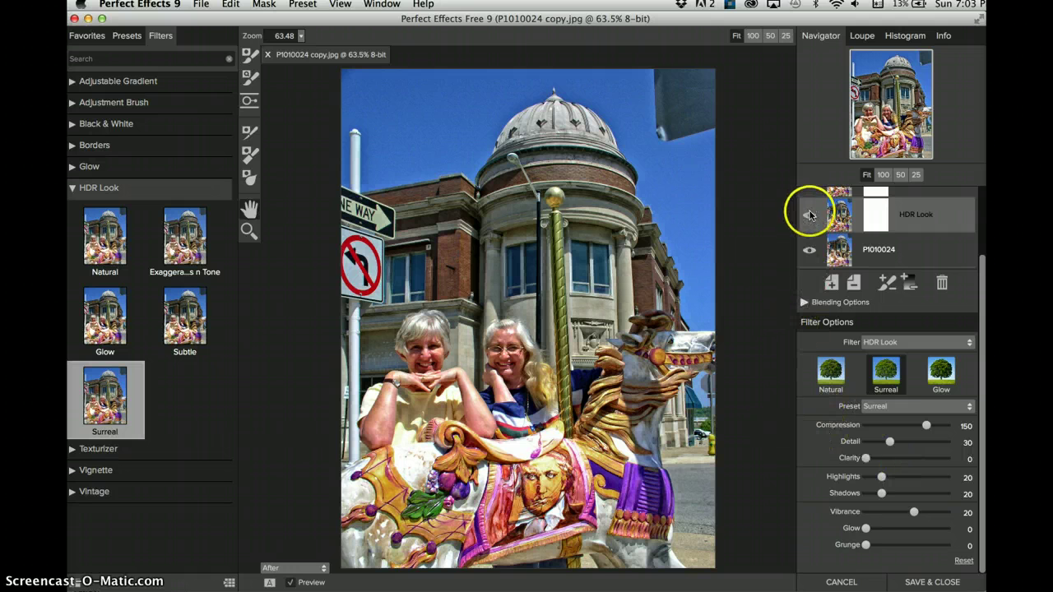
click(811, 217)
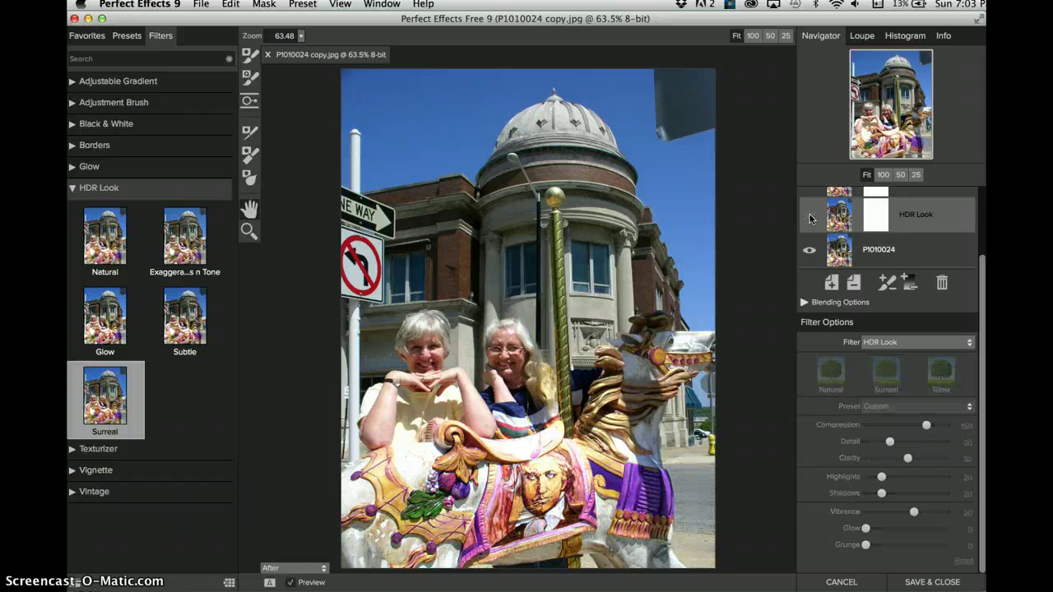
click(811, 216)
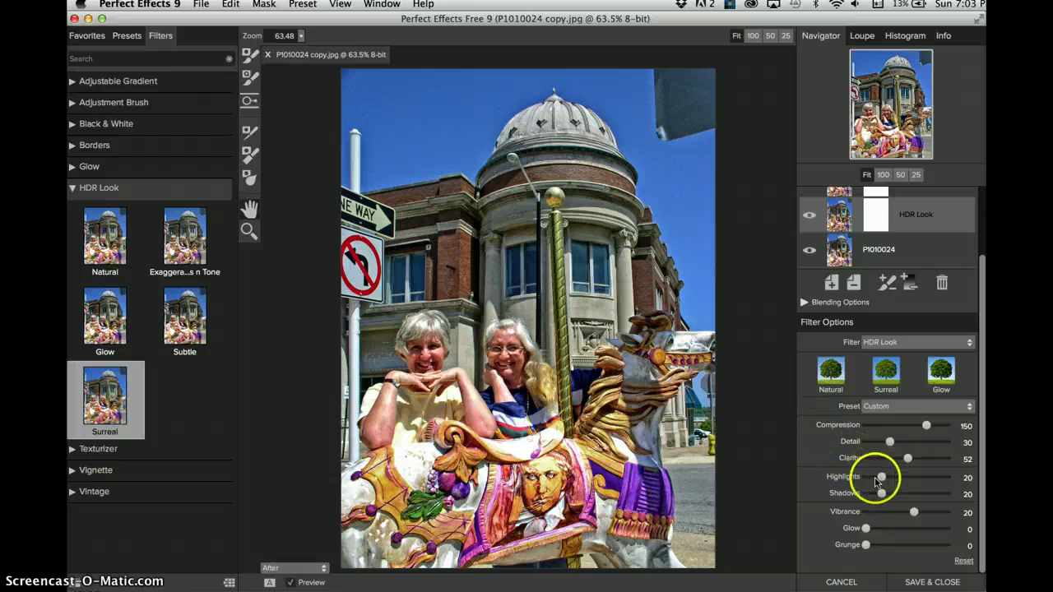
Set the HDR Look layer's shadows to 72 and toggle the layer's visibility to compare the change.
click(882, 494)
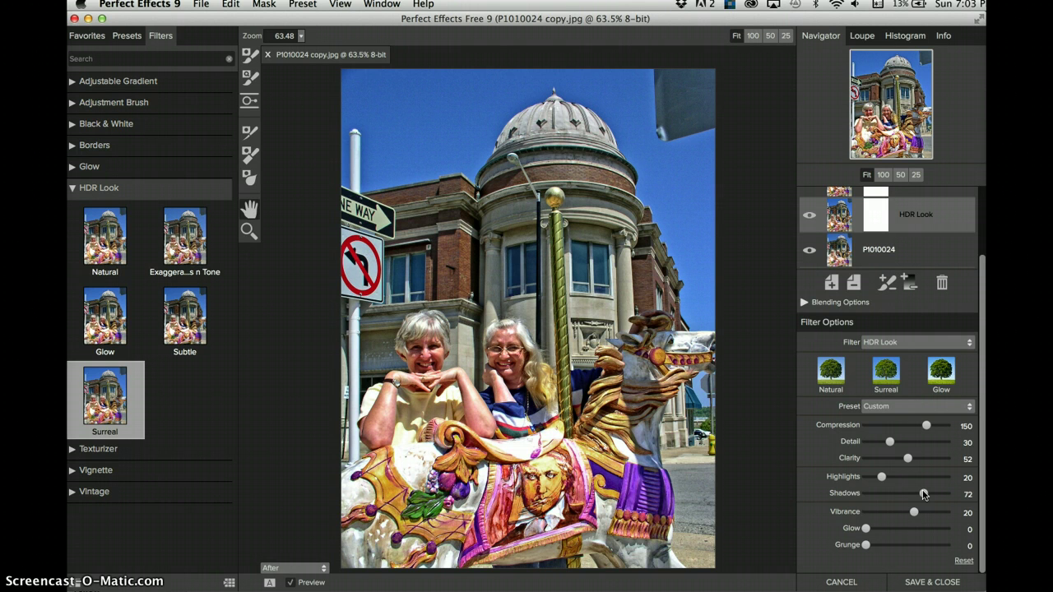
click(810, 215)
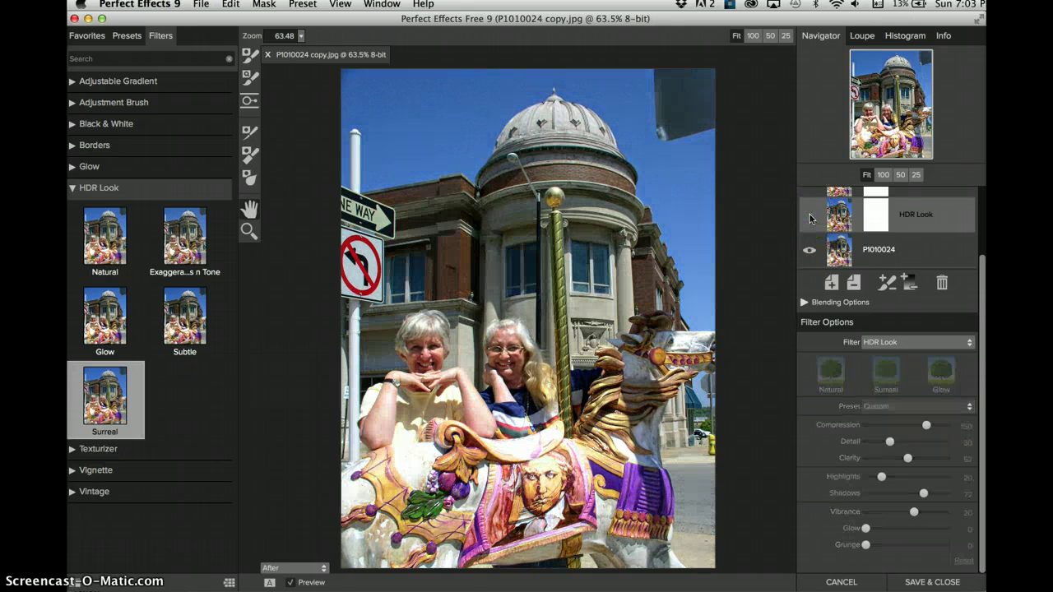
click(810, 216)
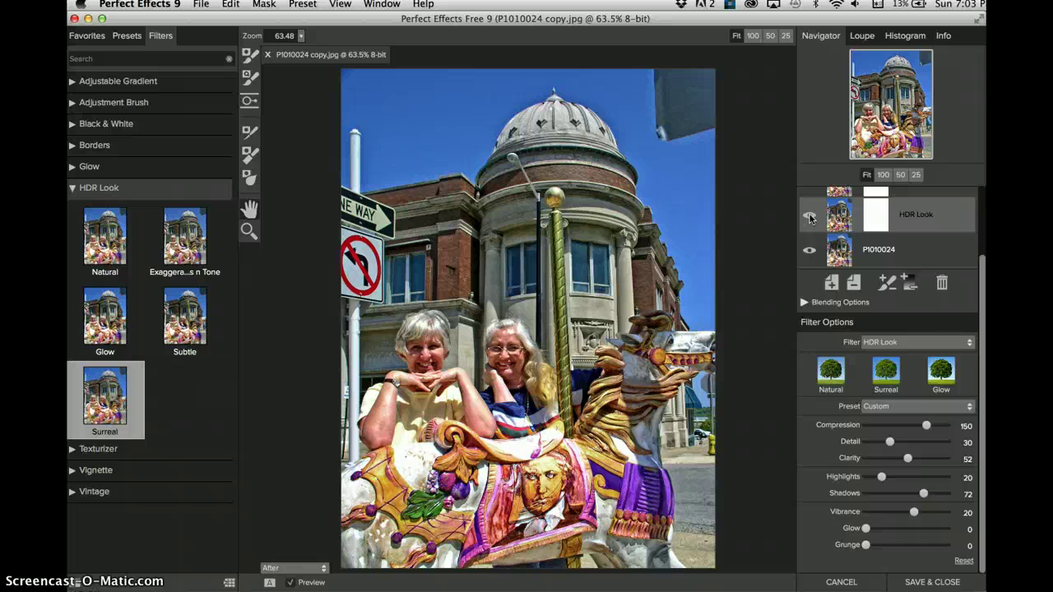
Select the empty layer above HDR Look in the filter stack.
scroll(905, 209, up, 3)
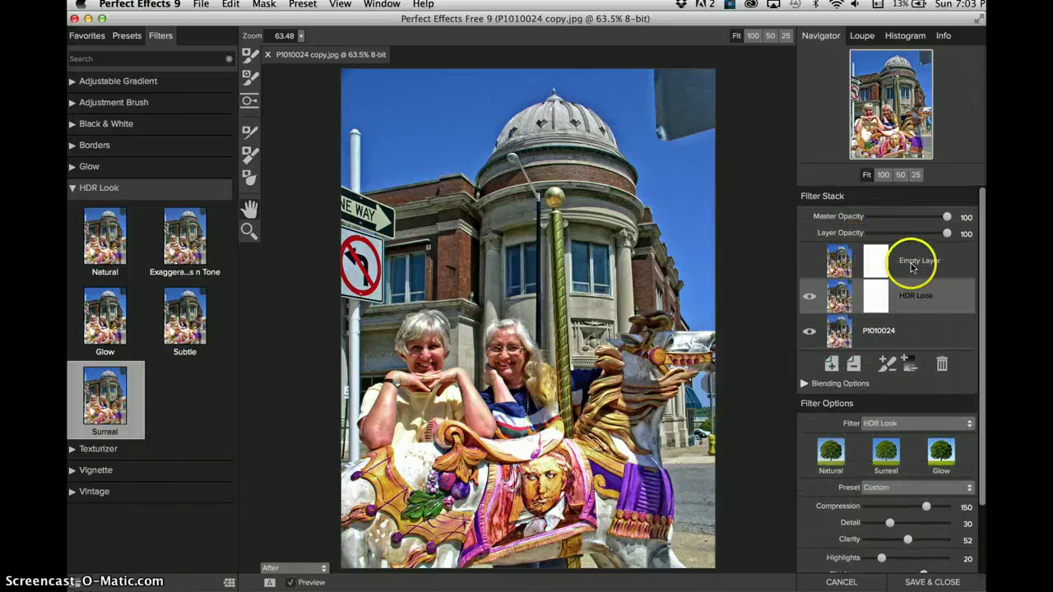
click(912, 267)
click(832, 368)
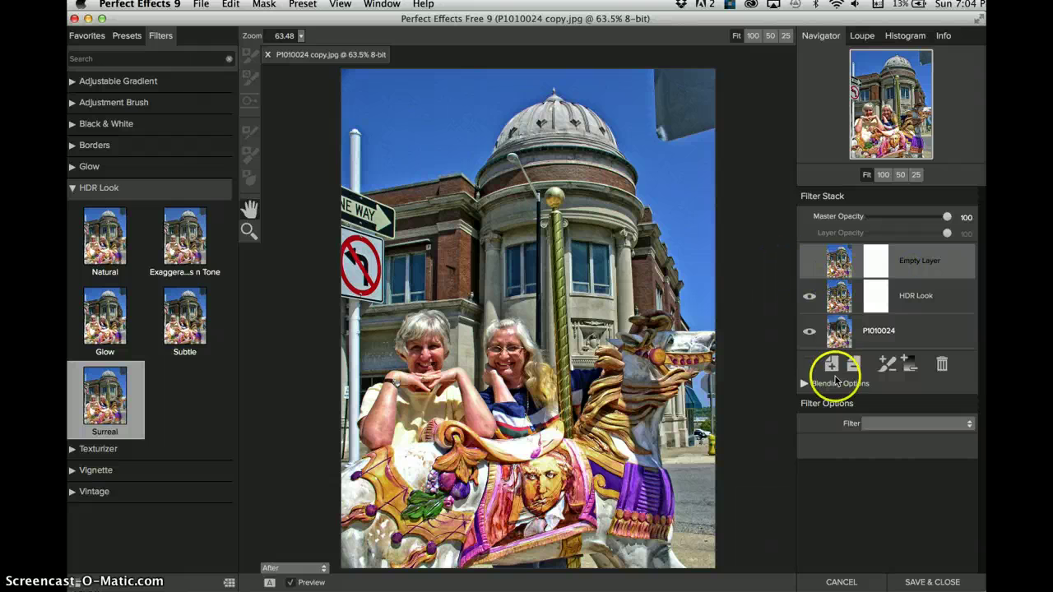
click(920, 260)
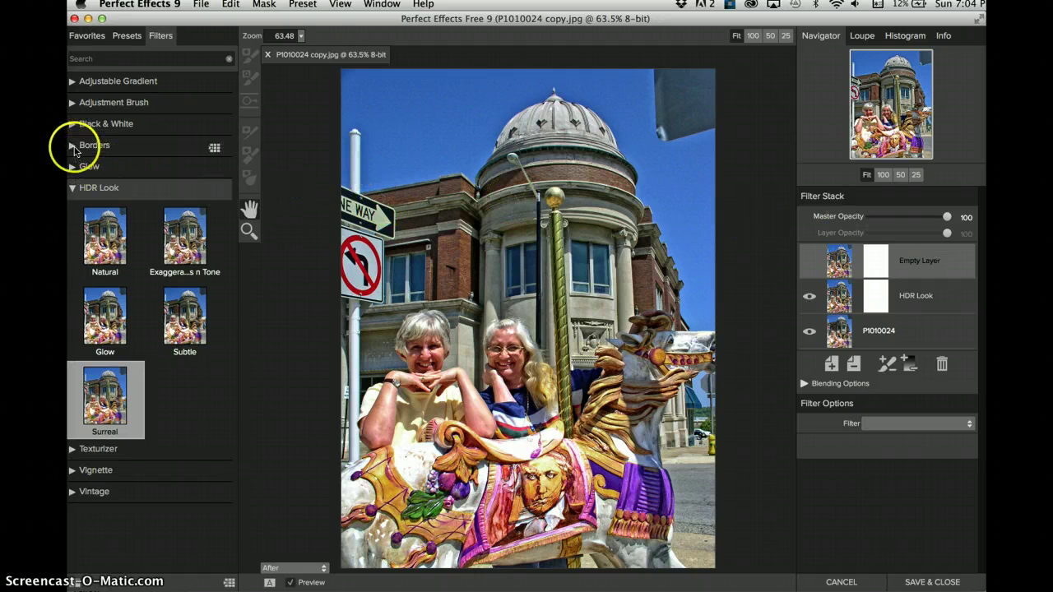
Apply the Emulsion Transfer 1 filter from the Borders category to the empty layer.
click(78, 150)
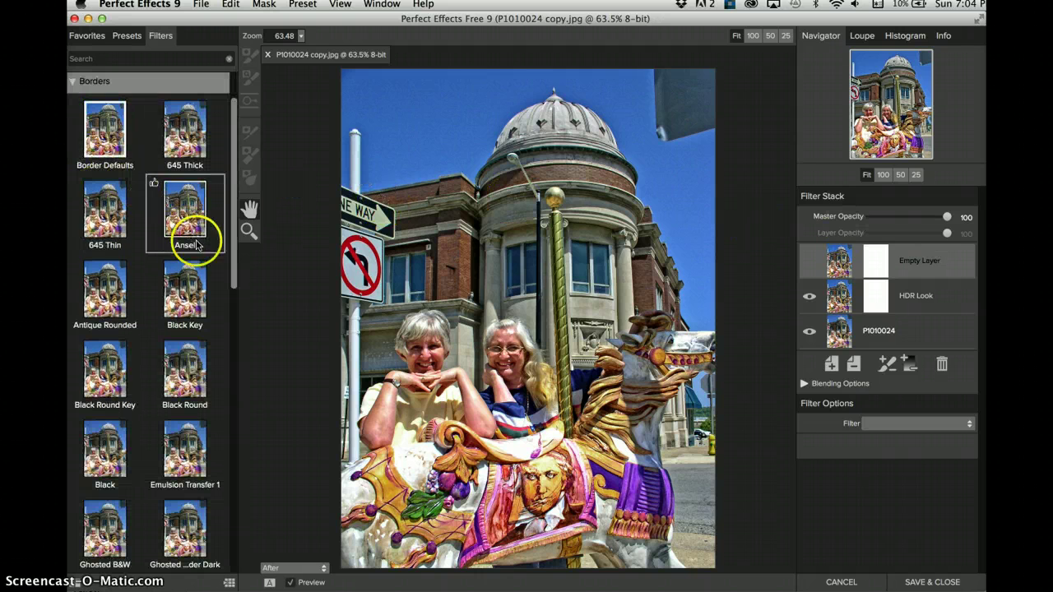
click(235, 269)
drag(234, 269, 235, 298)
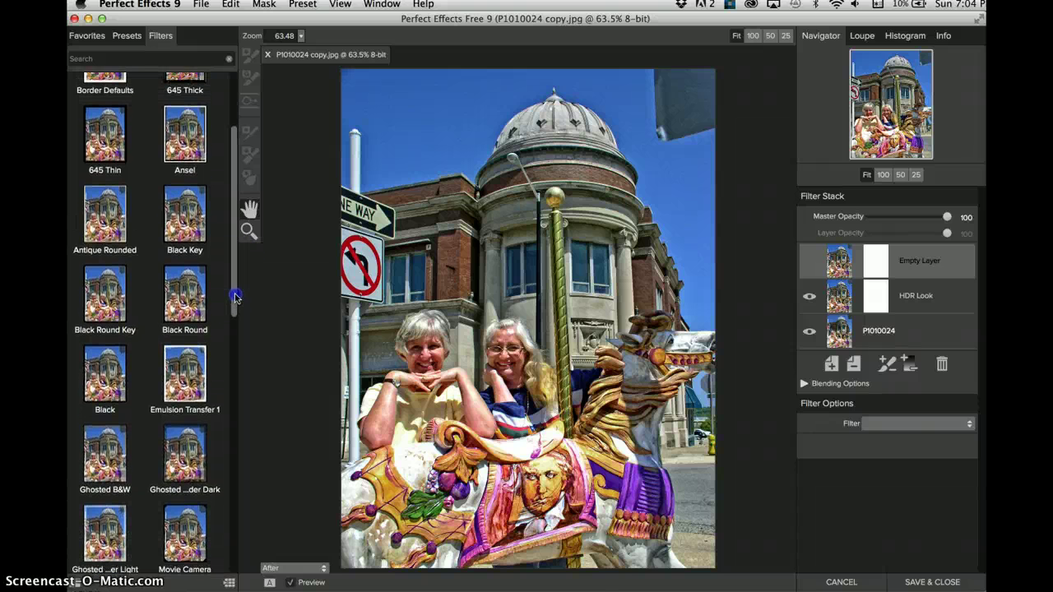
click(183, 296)
click(183, 240)
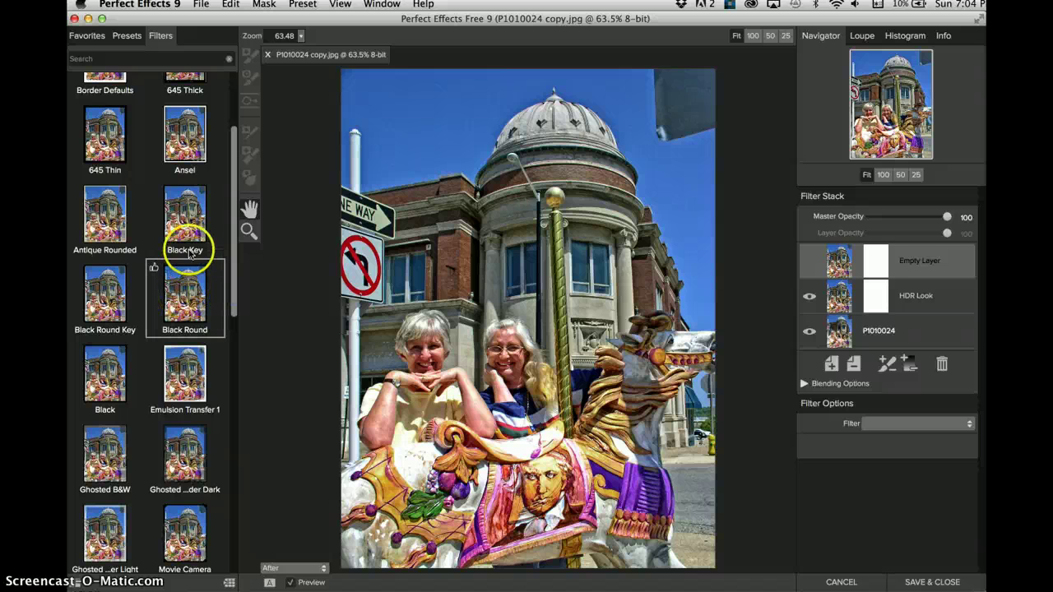
click(185, 300)
click(187, 366)
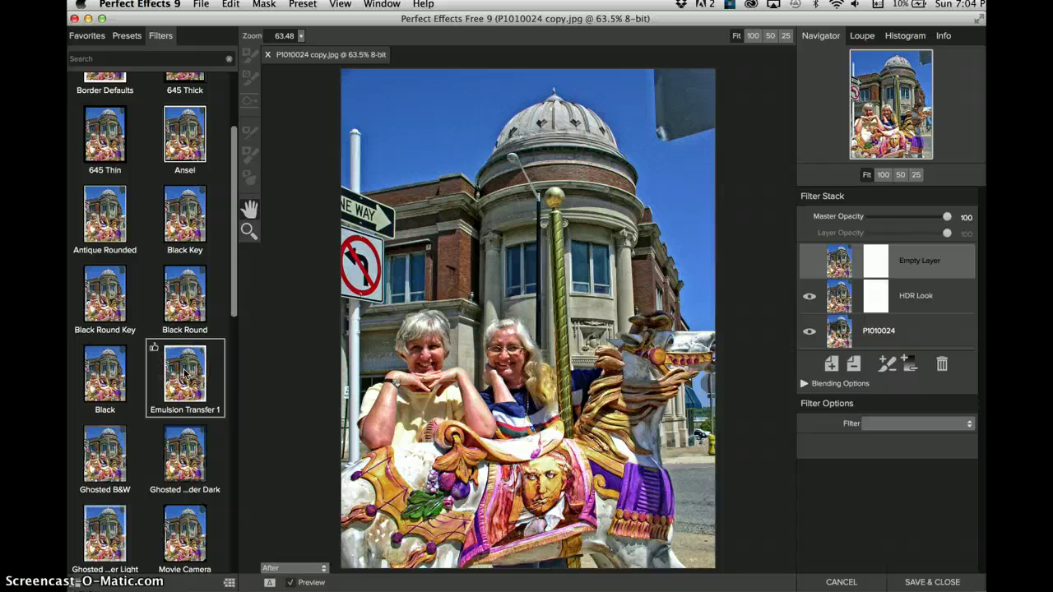
click(189, 301)
click(190, 368)
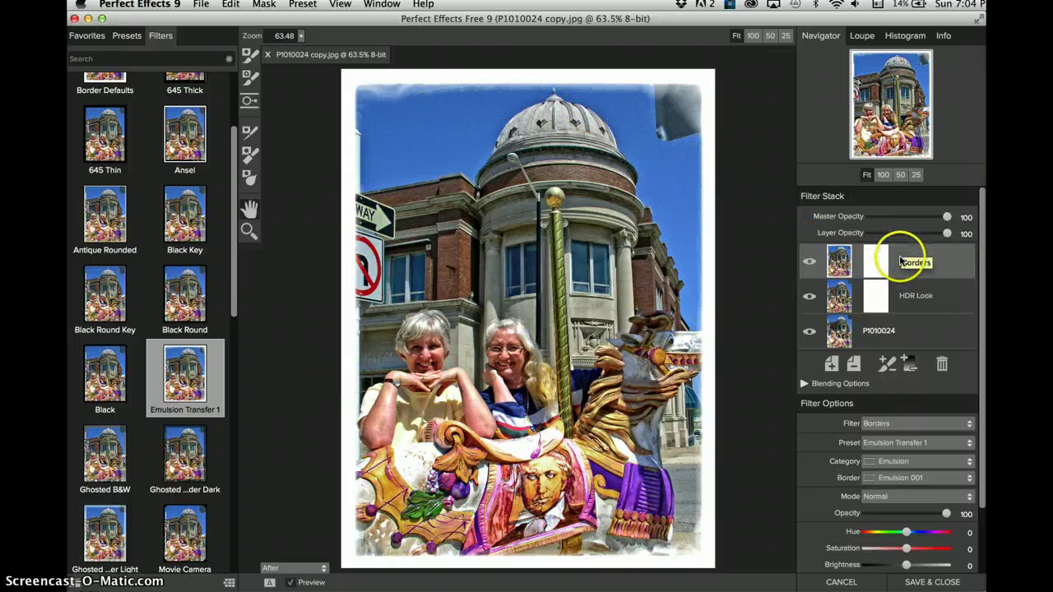
Try a thickness of 9 on the Borders layer and return the thickness to 2.
click(901, 260)
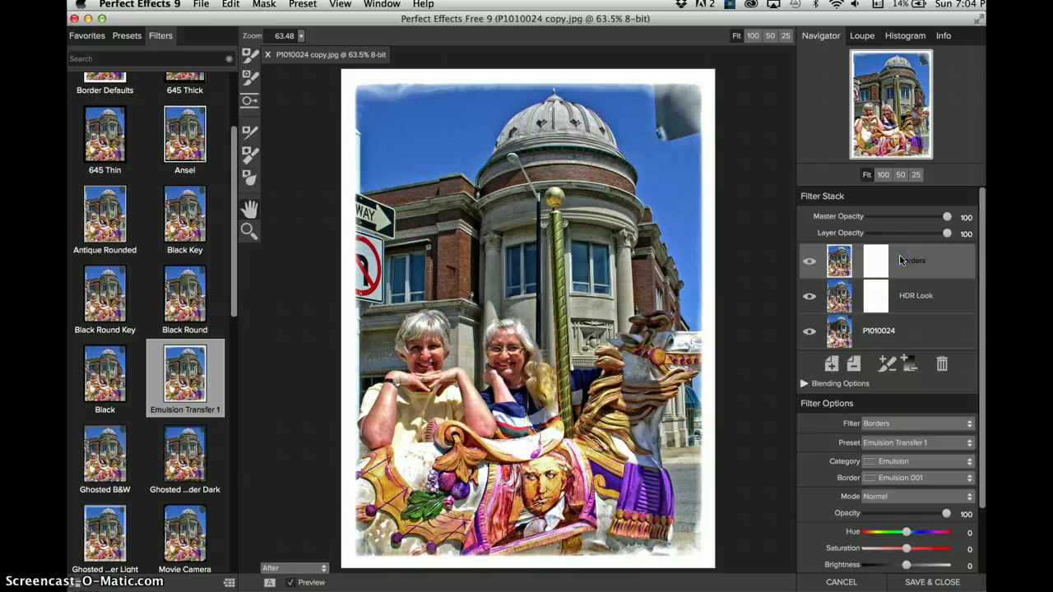
scroll(915, 427, down, 3)
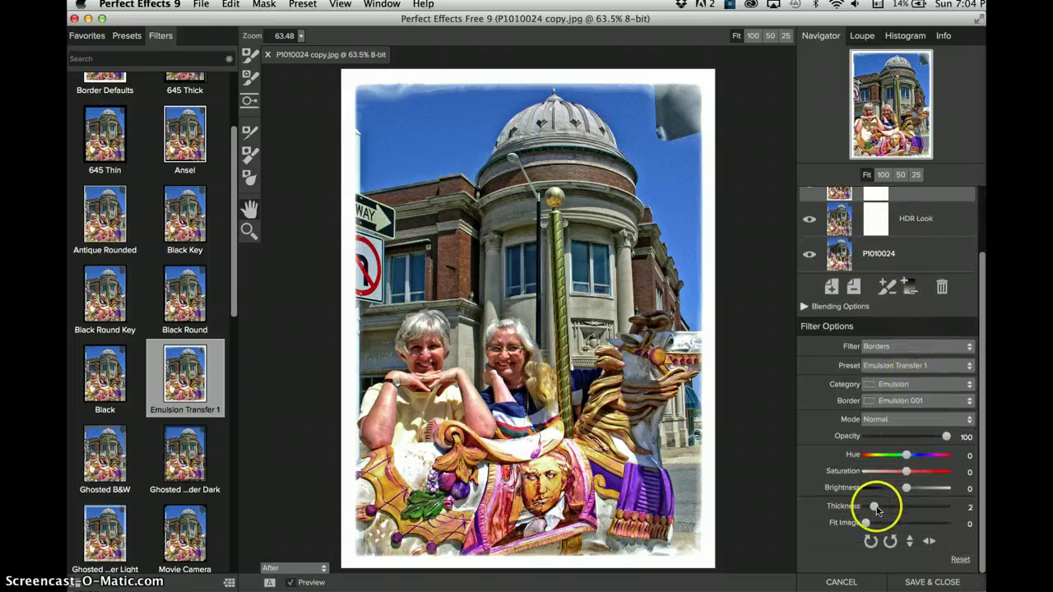
click(876, 507)
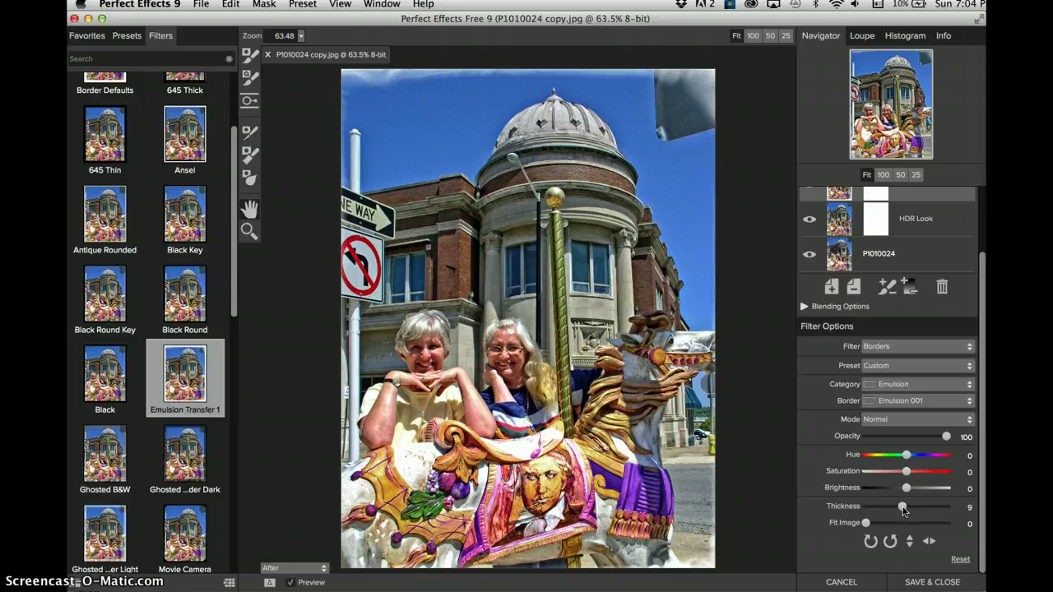
drag(894, 508, 875, 511)
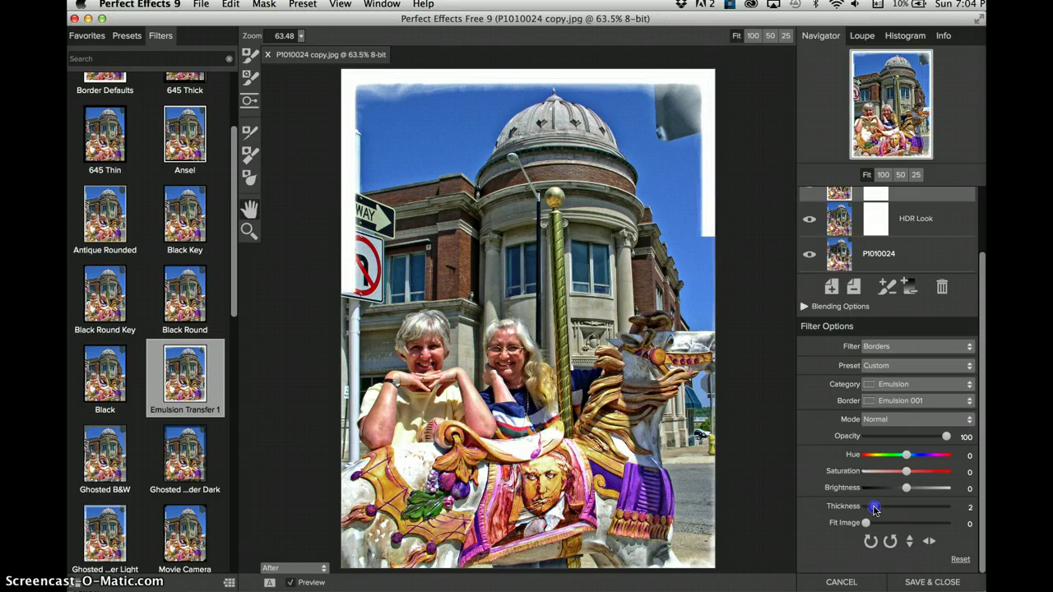
drag(875, 511, 870, 511)
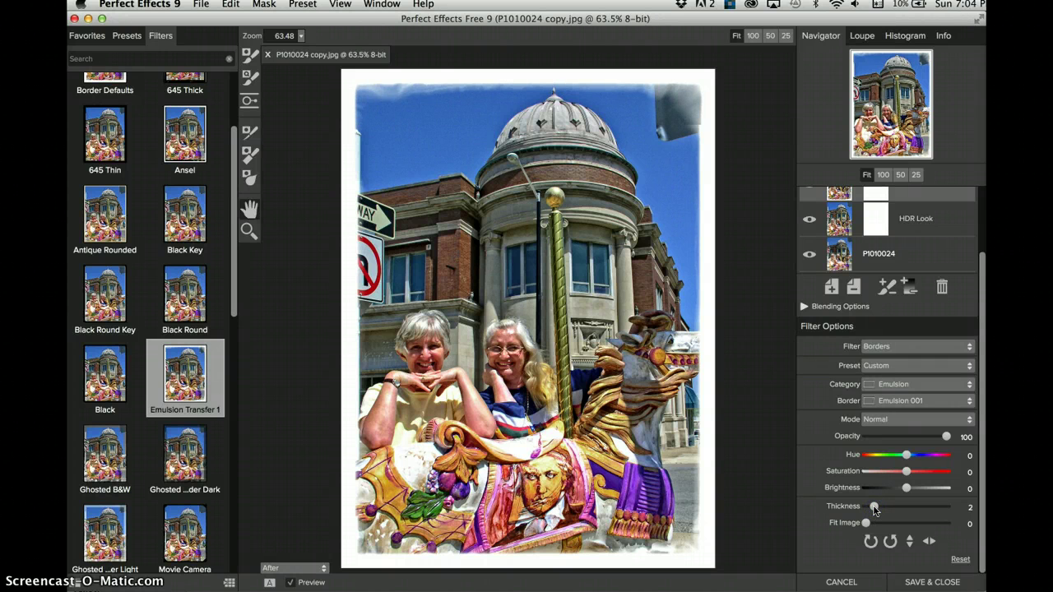
click(874, 507)
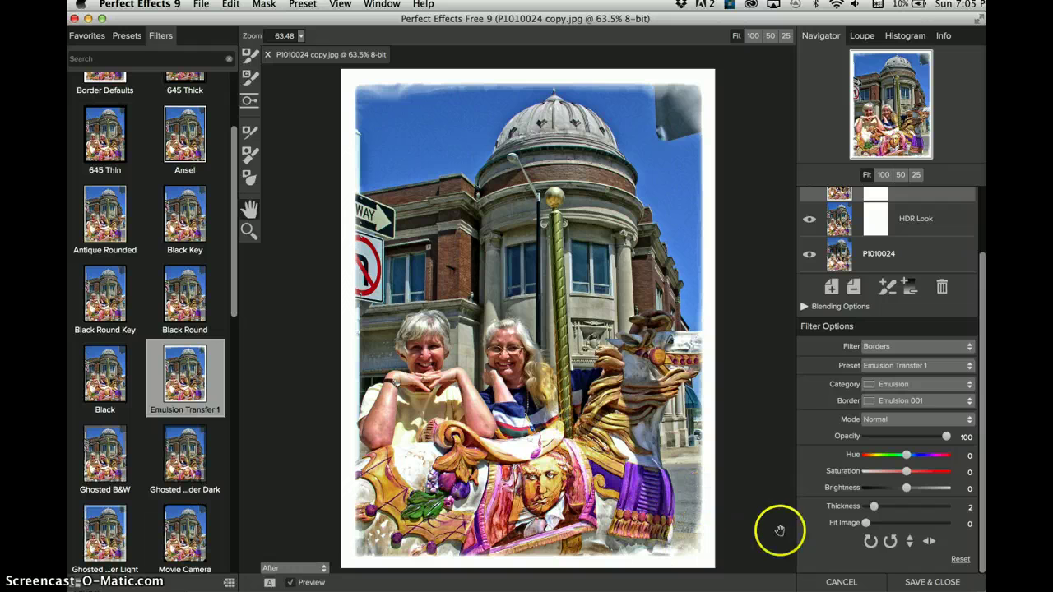
Try several Fit Image values on the Borders layer and set Fit Image to 9.
click(866, 523)
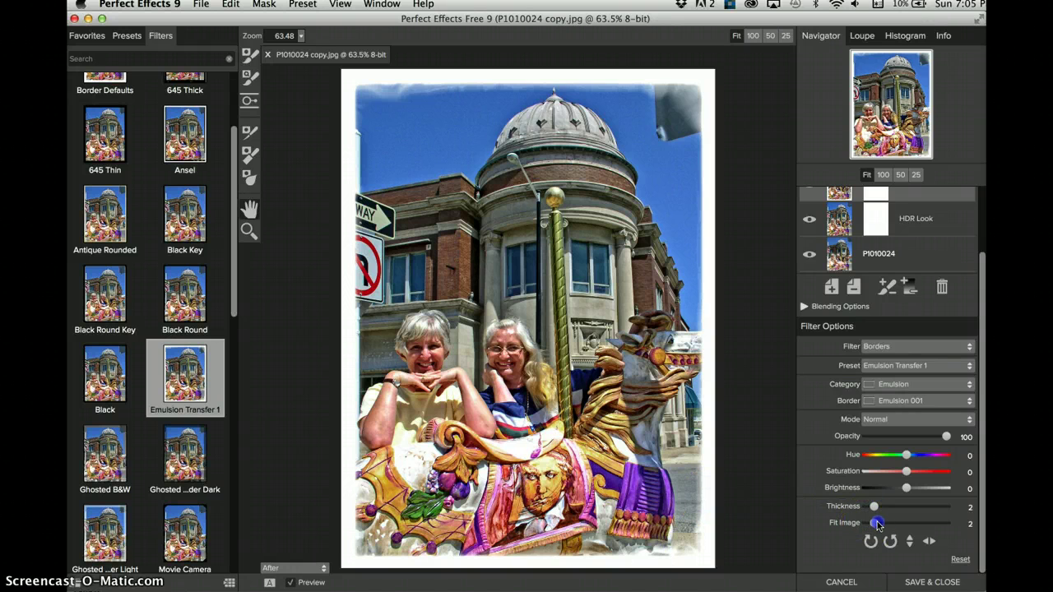
drag(878, 524, 886, 524)
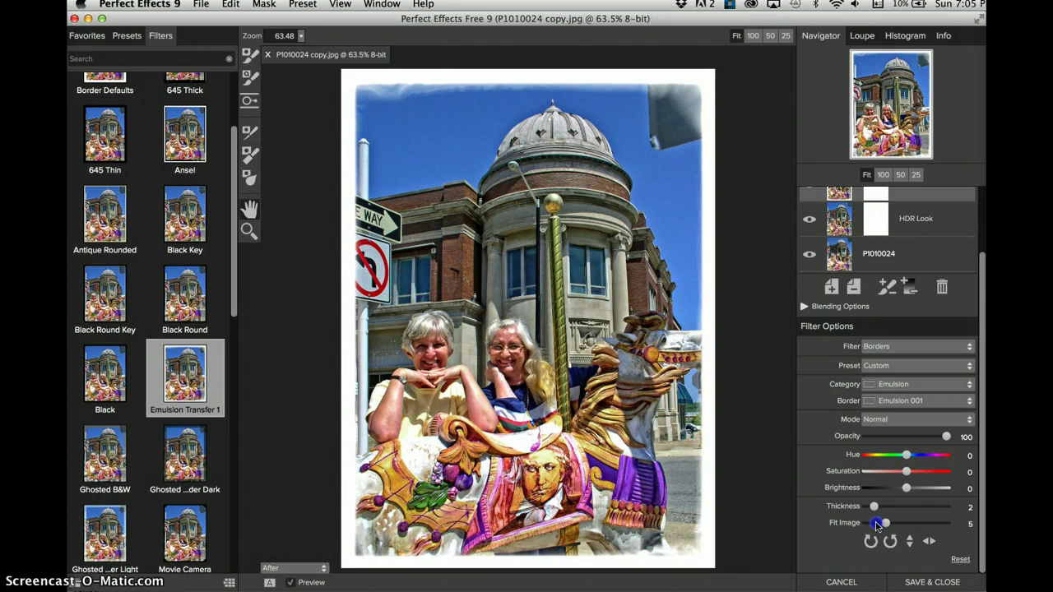
drag(864, 525, 865, 527)
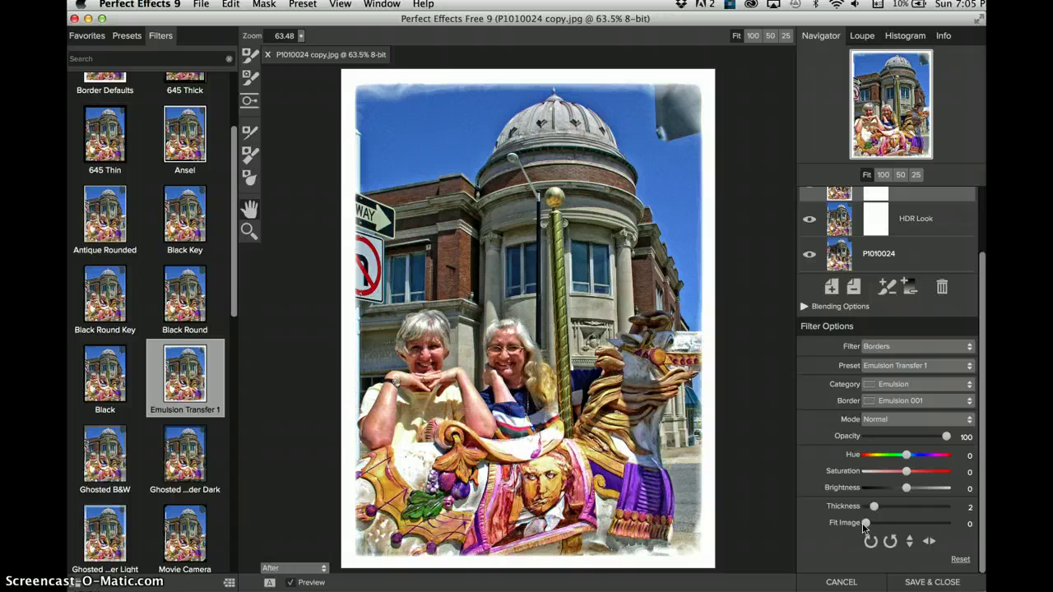
drag(878, 526, 882, 525)
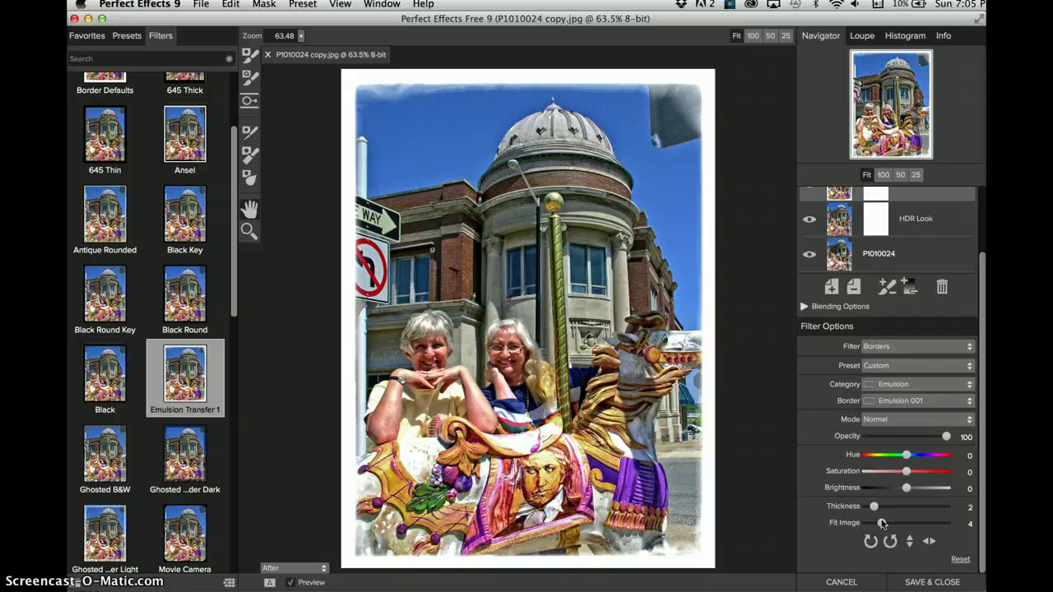
drag(881, 524, 903, 524)
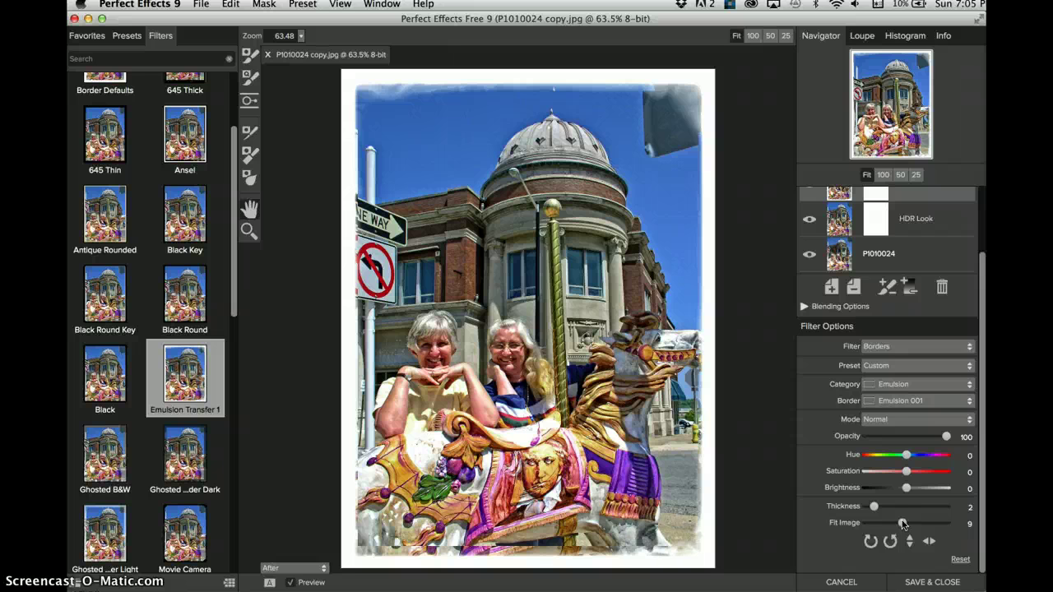
click(888, 386)
Examine the HDR Look layer's filter options and return to the Borders layer to review its options.
scroll(887, 389, up, 3)
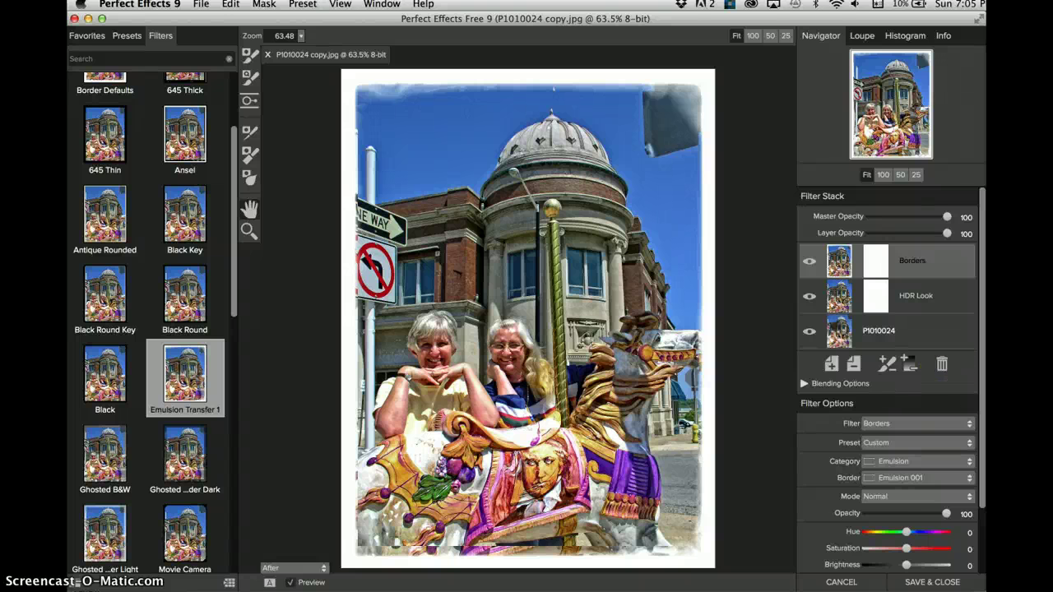
click(923, 297)
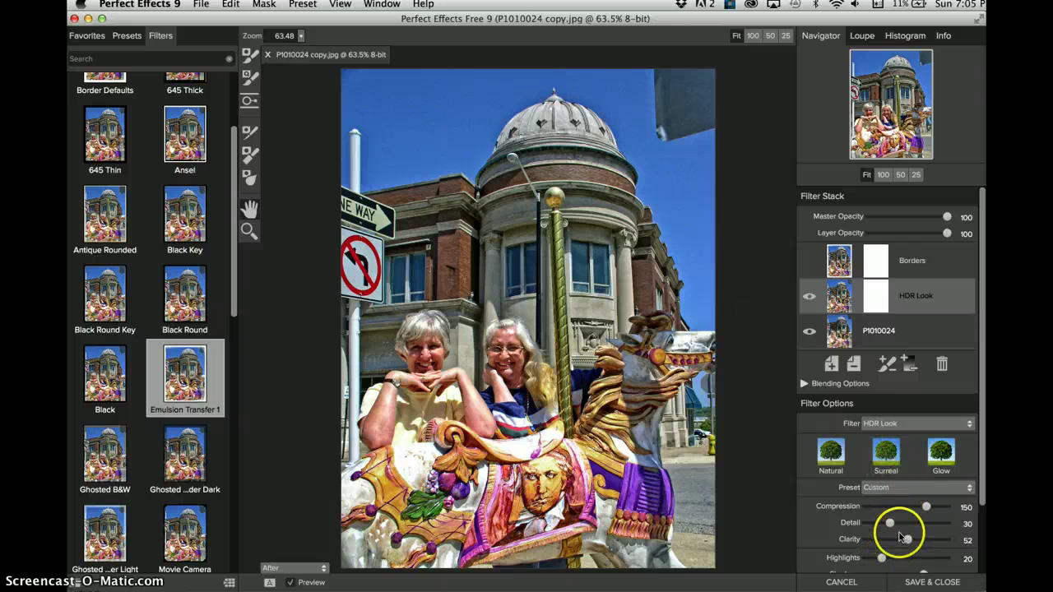
click(911, 260)
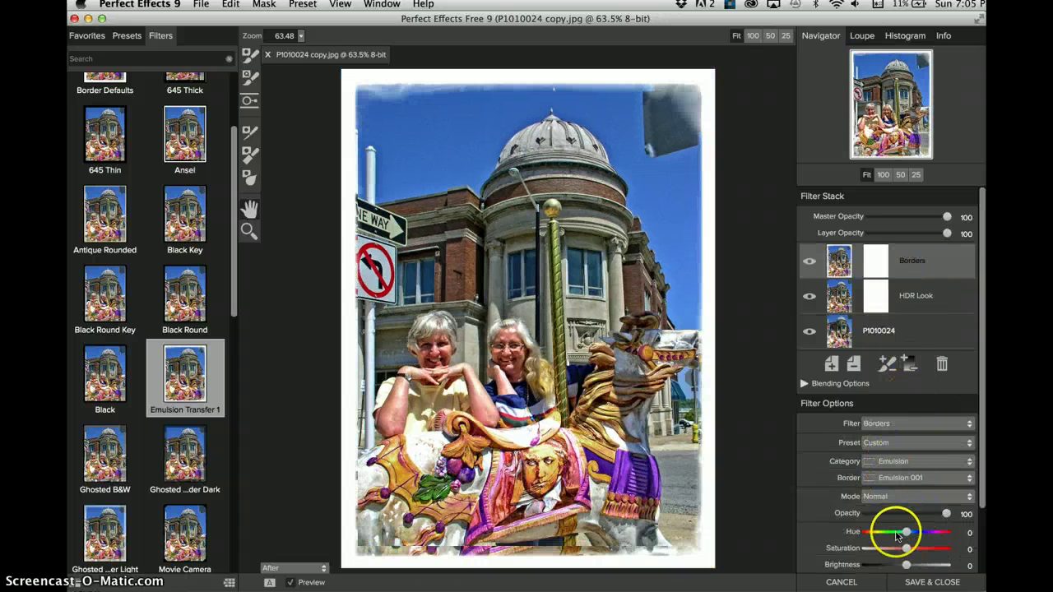
scroll(912, 544, down, 3)
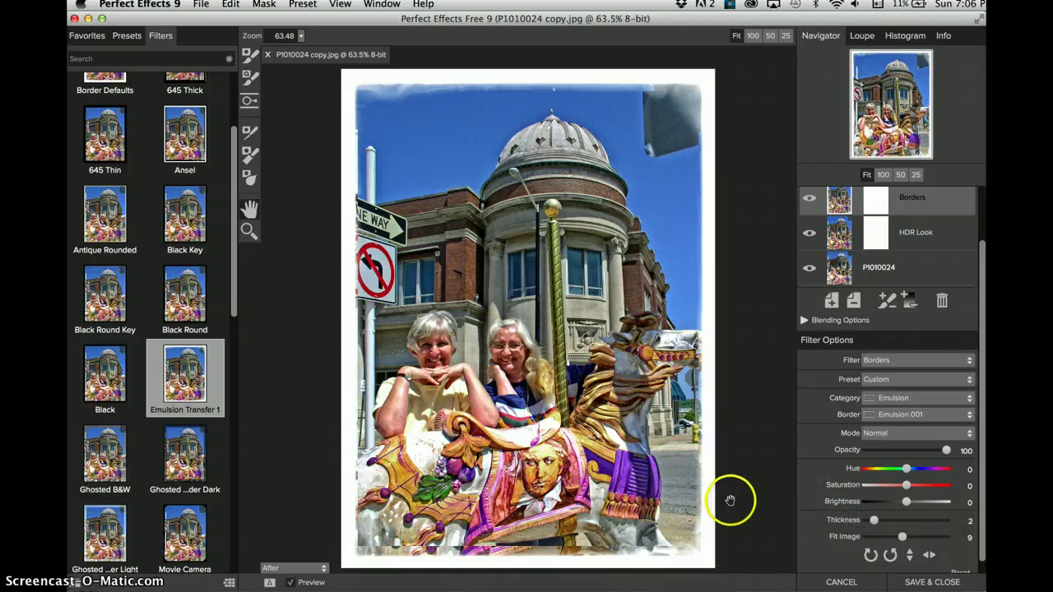
scroll(945, 310, up, 2)
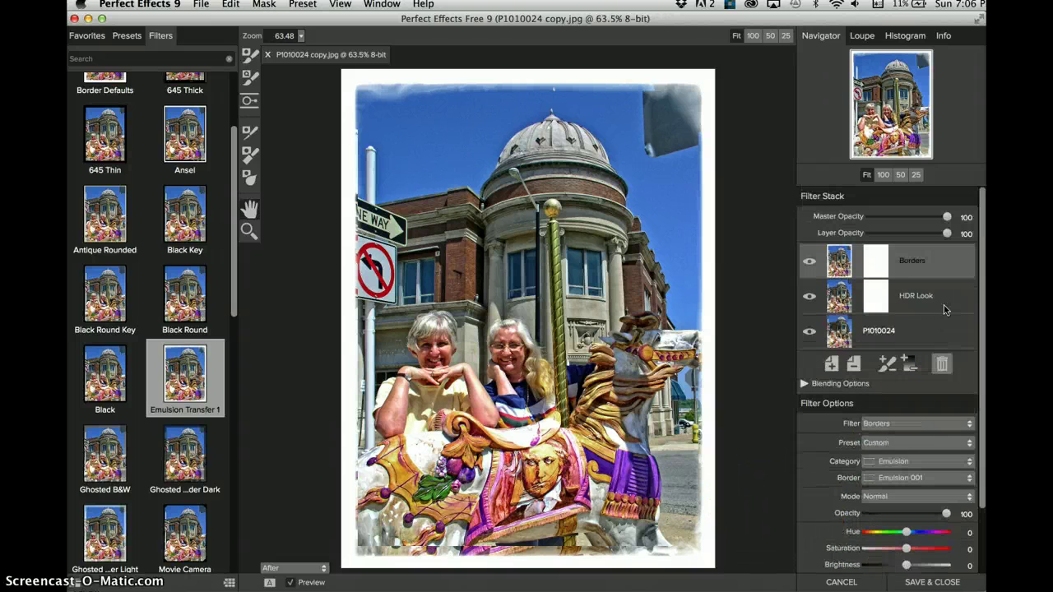
Save and close the edited photo, and minimize the Perfect Effects window.
click(202, 5)
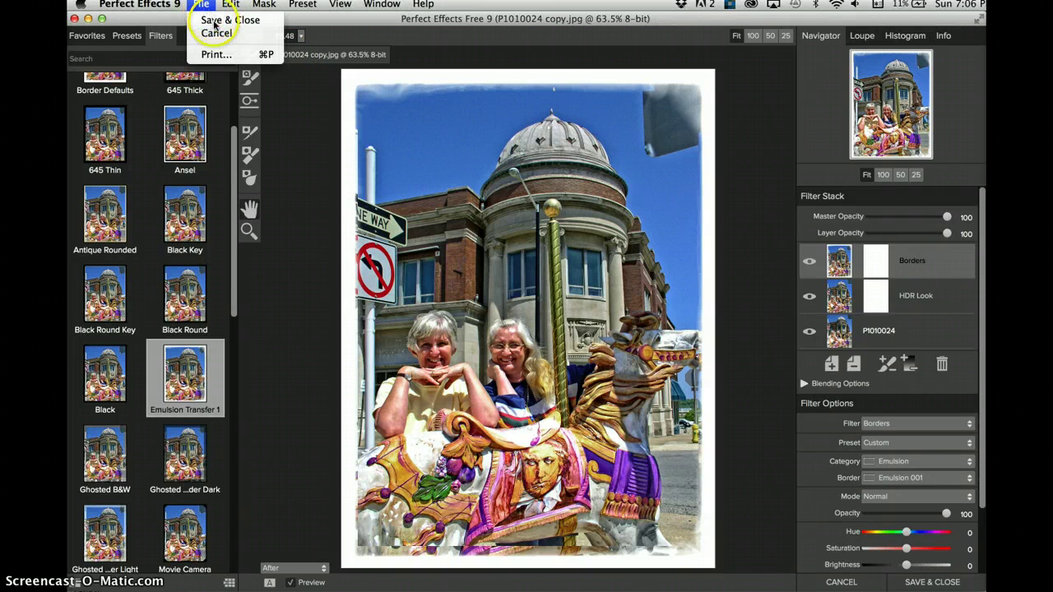
click(213, 21)
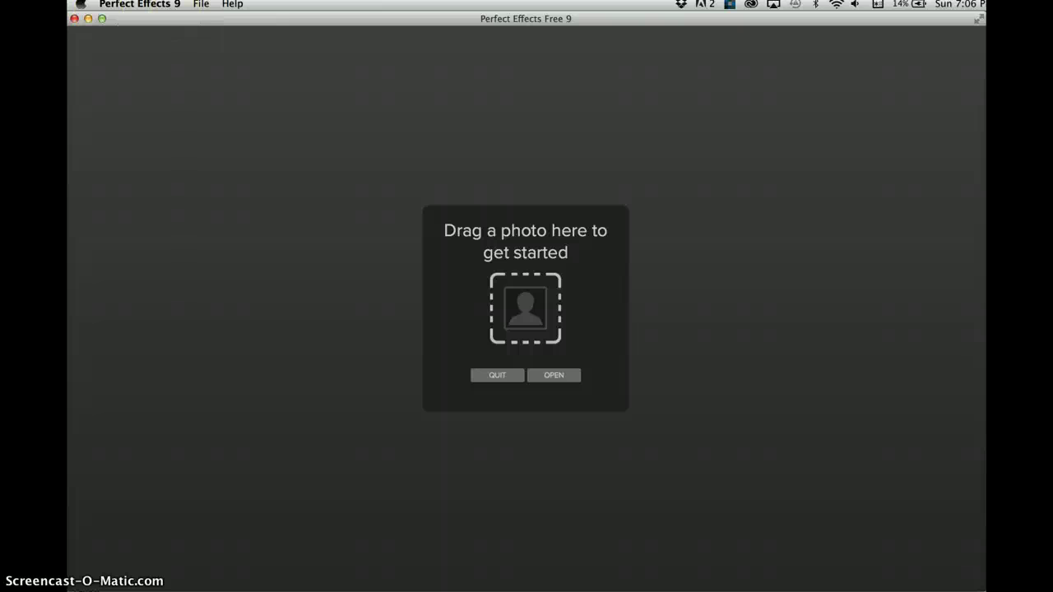
click(88, 18)
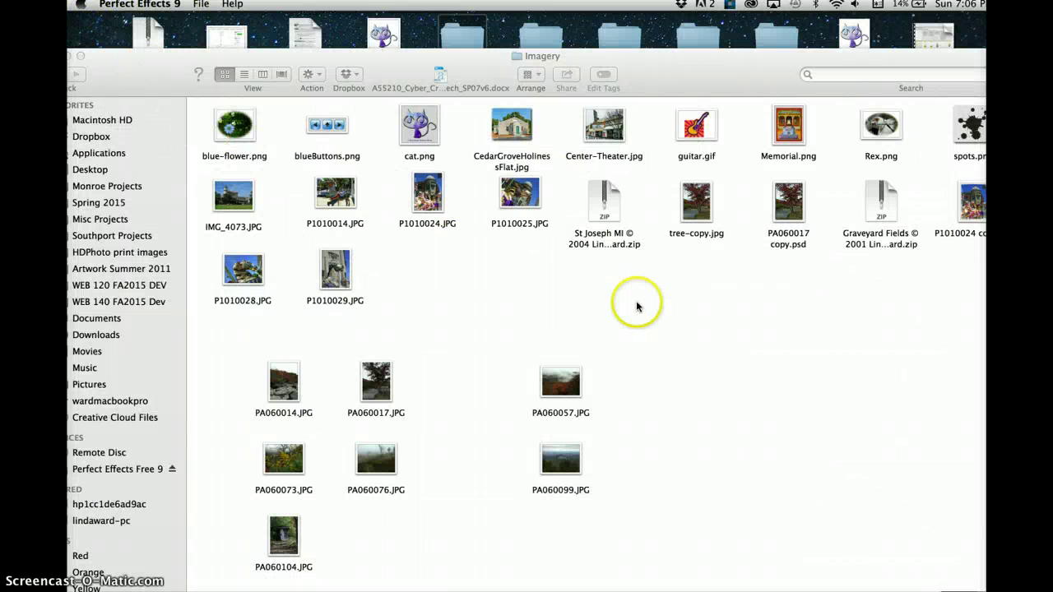
Open P1010024 copy.jpg from the Imagery folder in Preview, inspect the saved image, and close it.
click(636, 307)
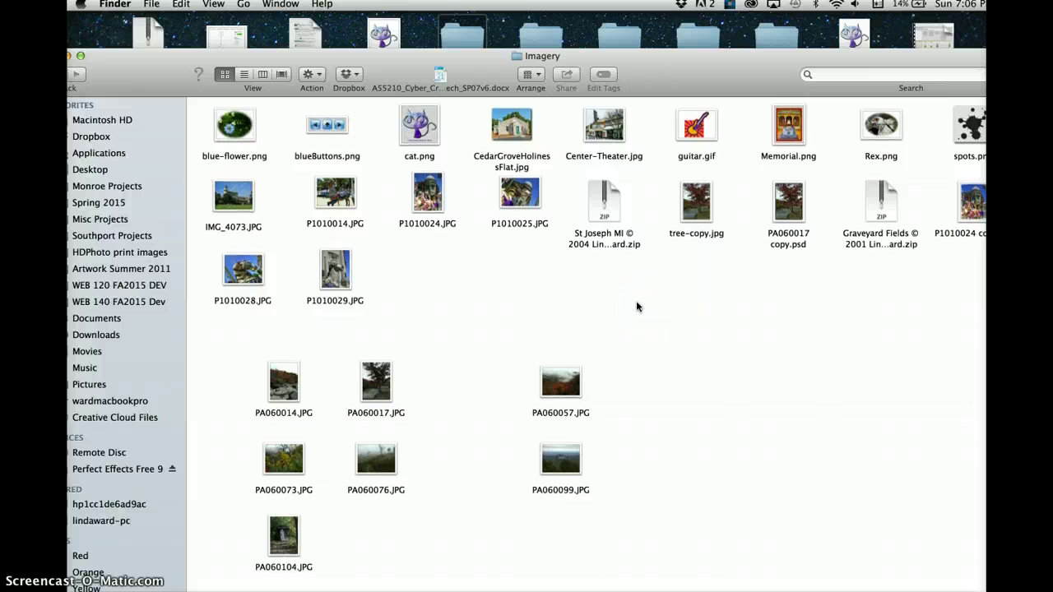
click(603, 310)
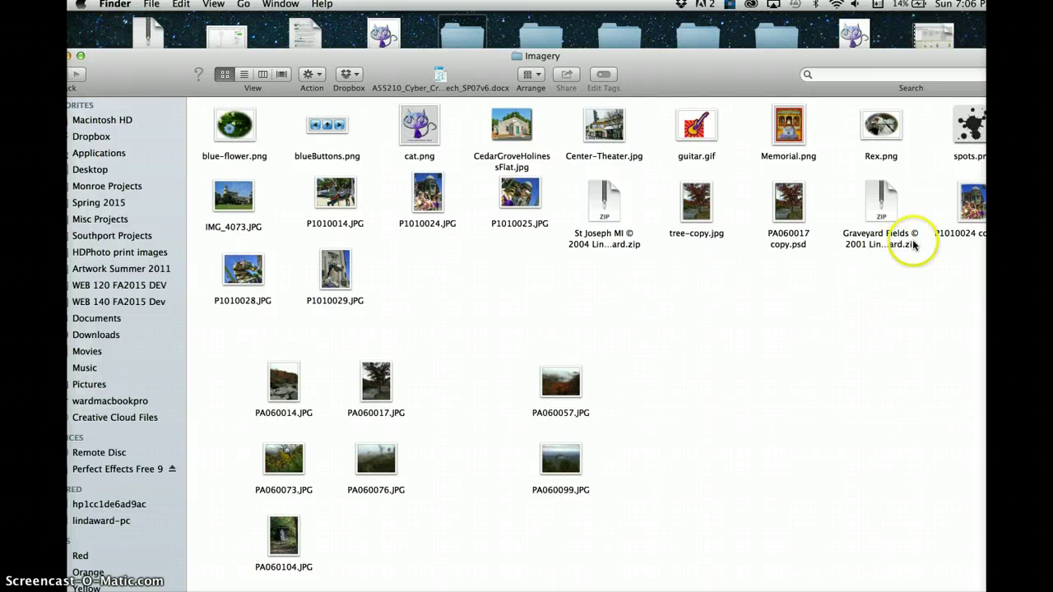
scroll(816, 328, down, 1)
click(816, 328)
click(971, 202)
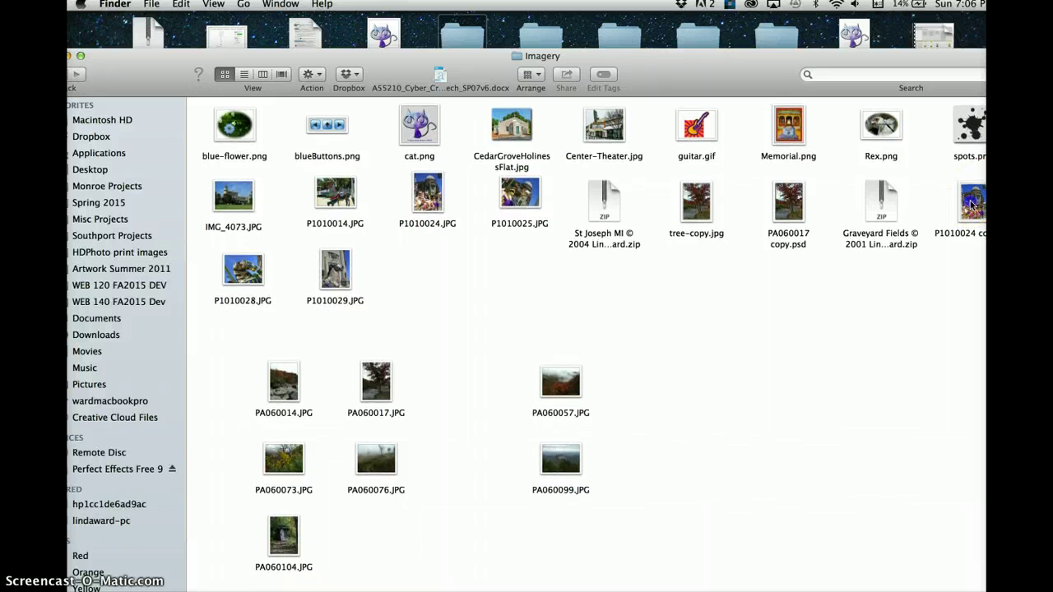
double_click(971, 202)
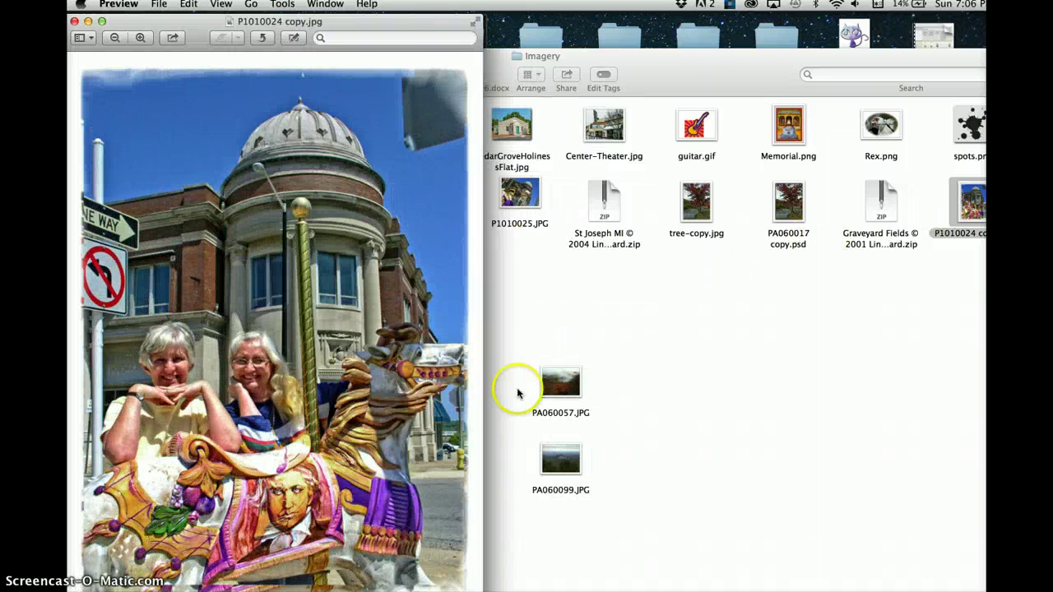
drag(398, 28, 532, 23)
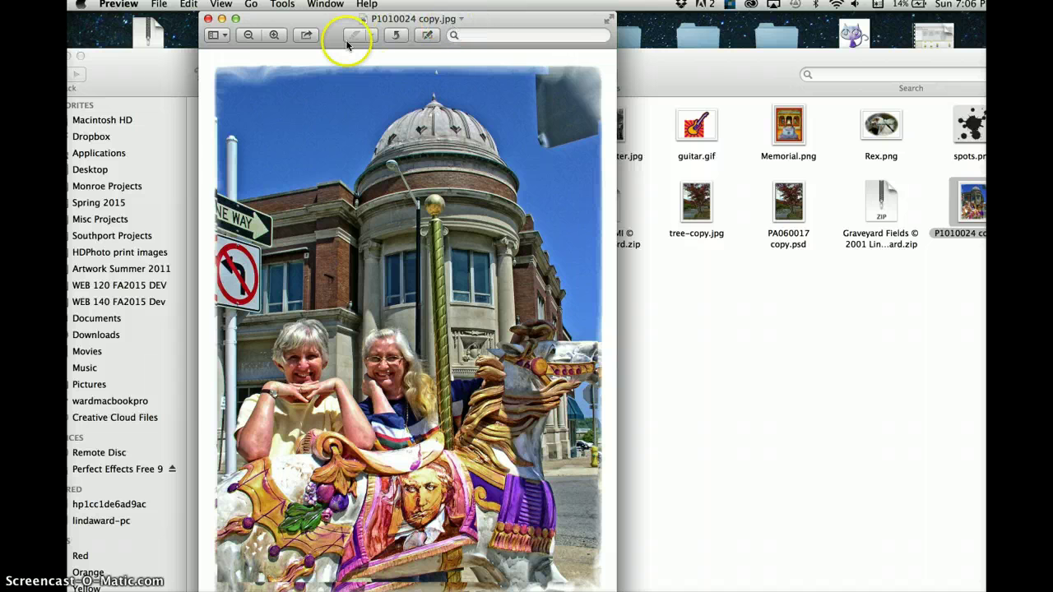
click(209, 19)
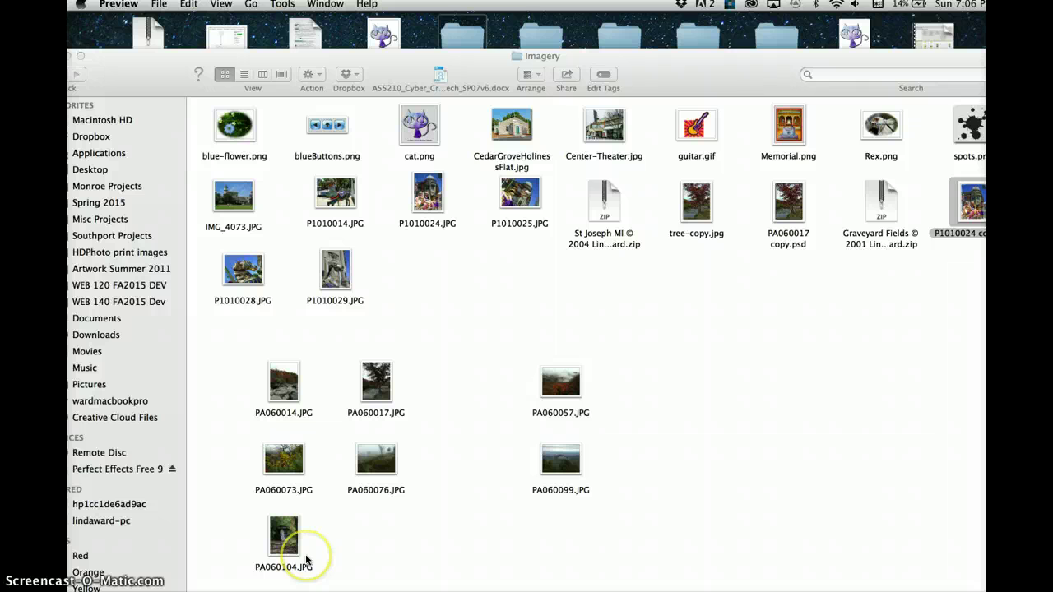
mouse_move(451, 582)
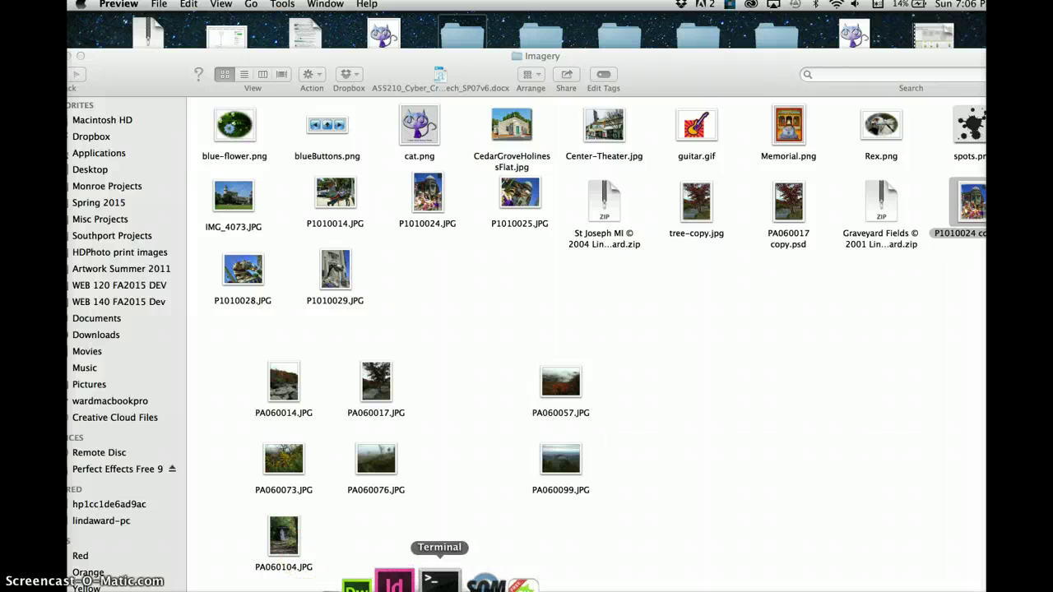